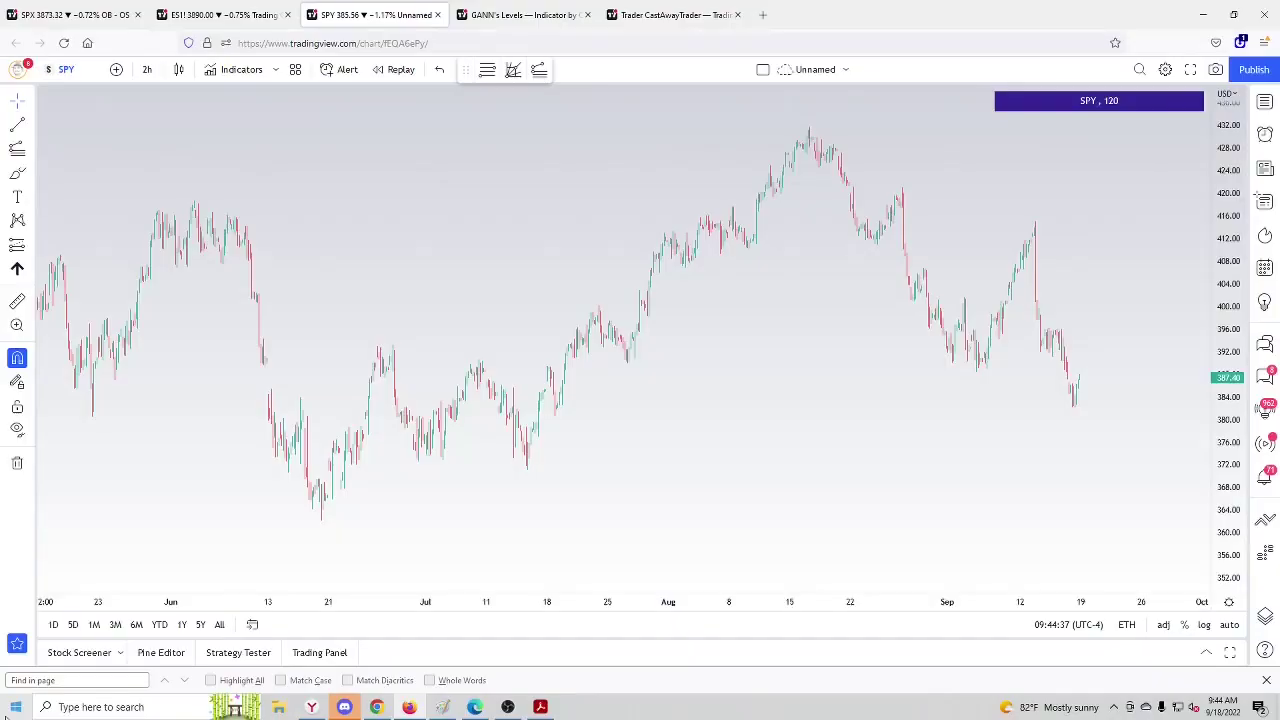
Step: Add the GANN's Levels indicator to the SPY 2-hour chart with the label size set to Large
left_click(250, 71)
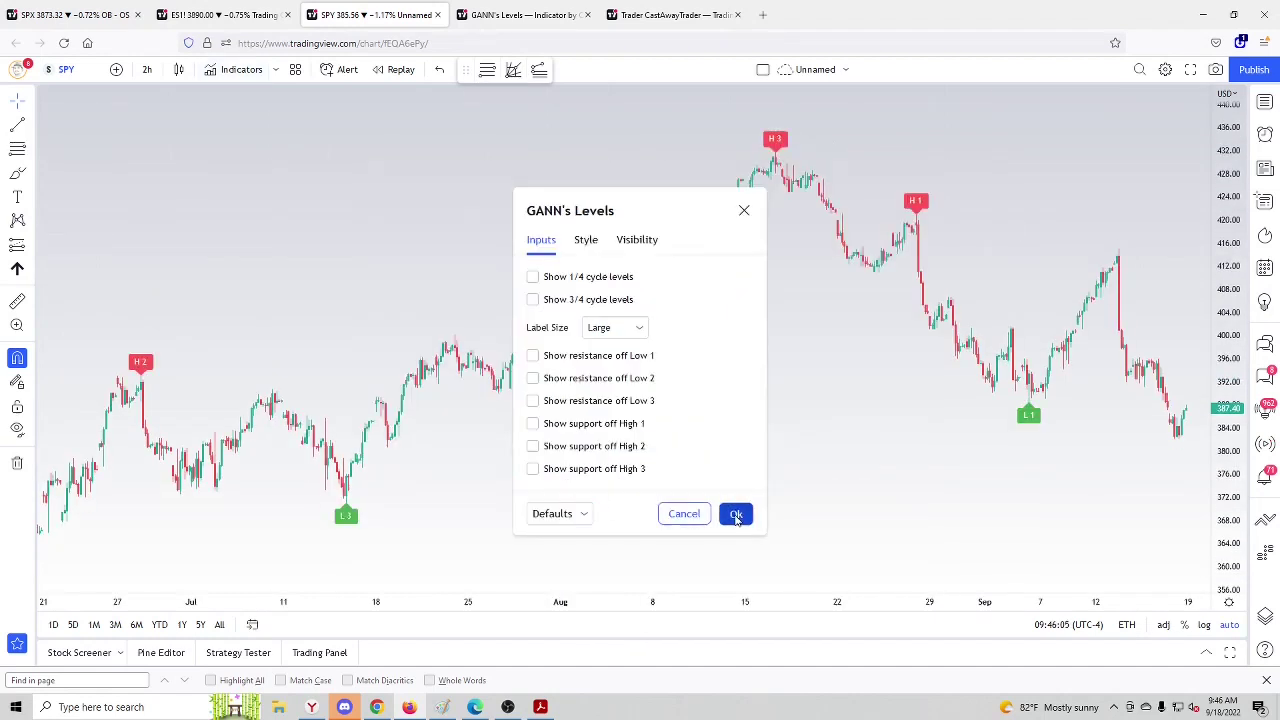
left_click(734, 514)
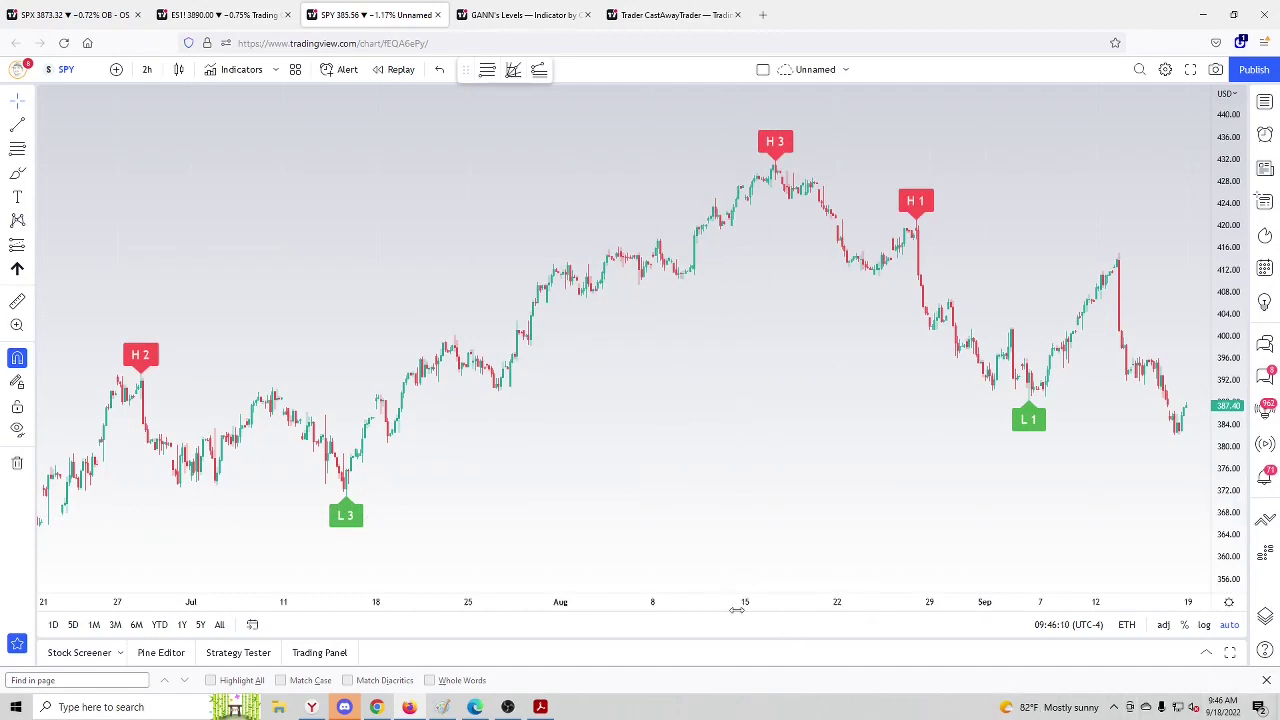
left_click_drag(737, 609, 791, 609)
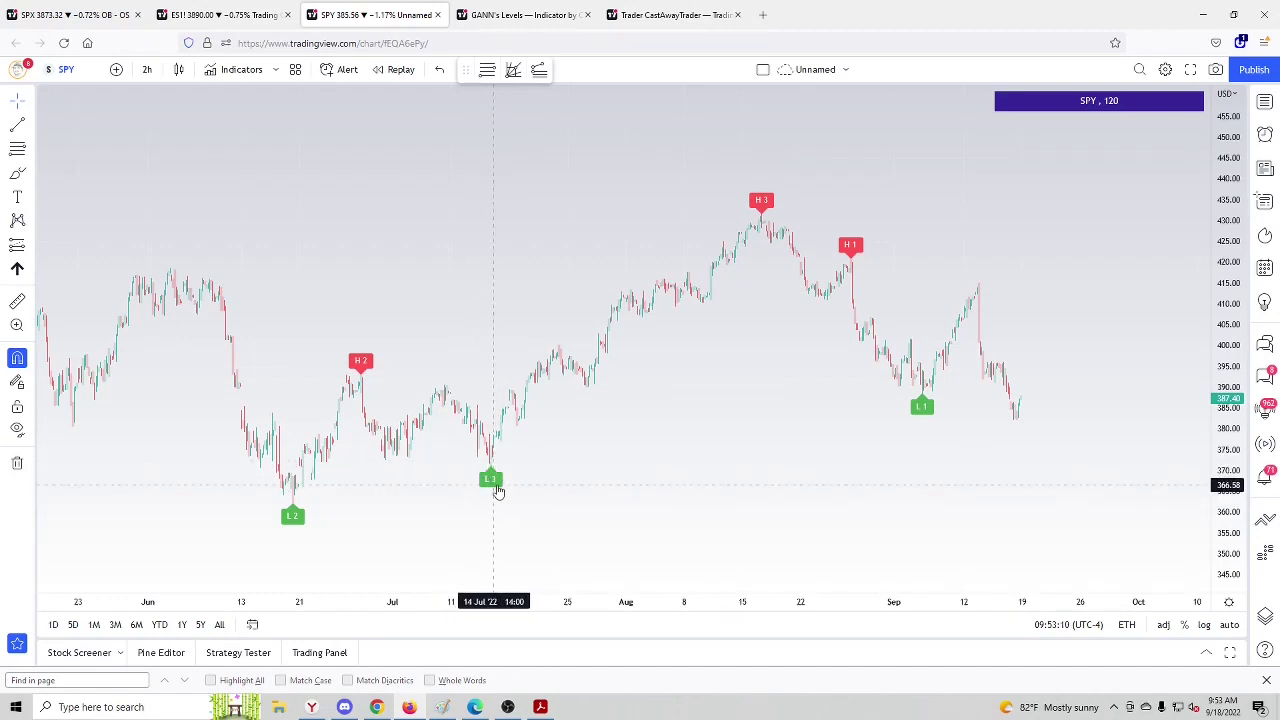
Step: Display the resistance levels off Low 3 on SPY with the 3/4 cycle levels enabled
double_click(491, 479)
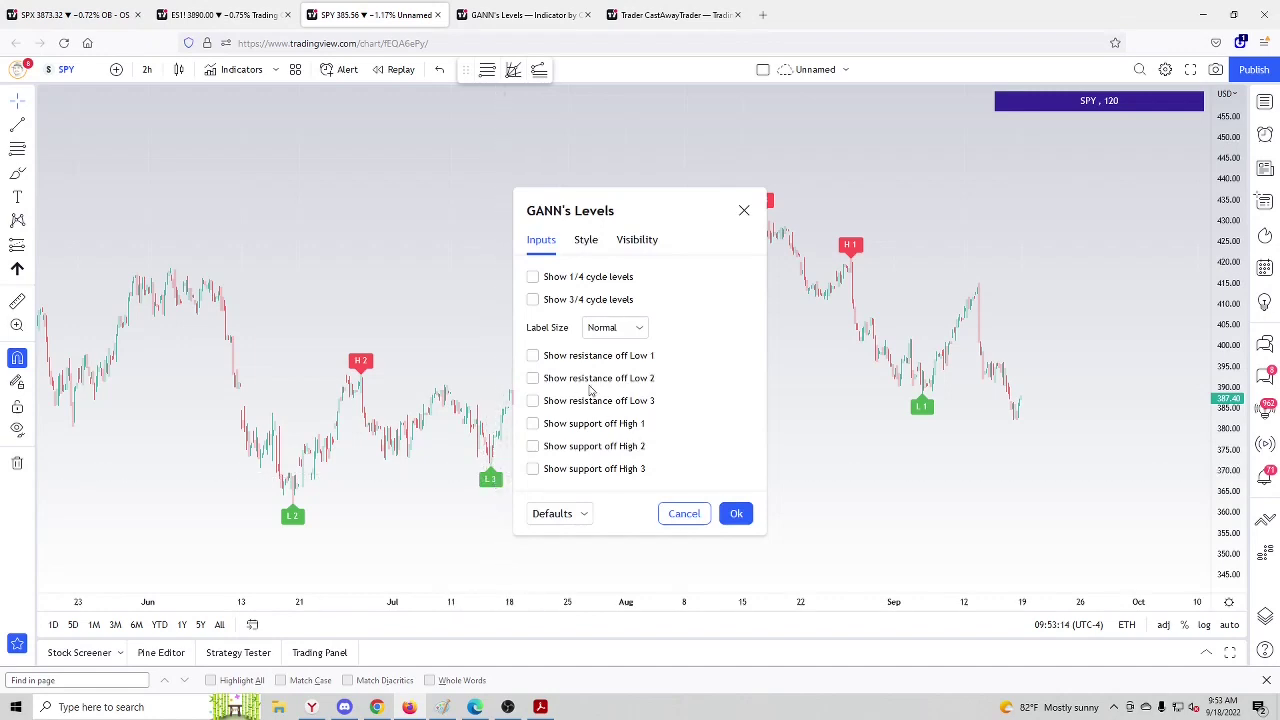
left_click(575, 405)
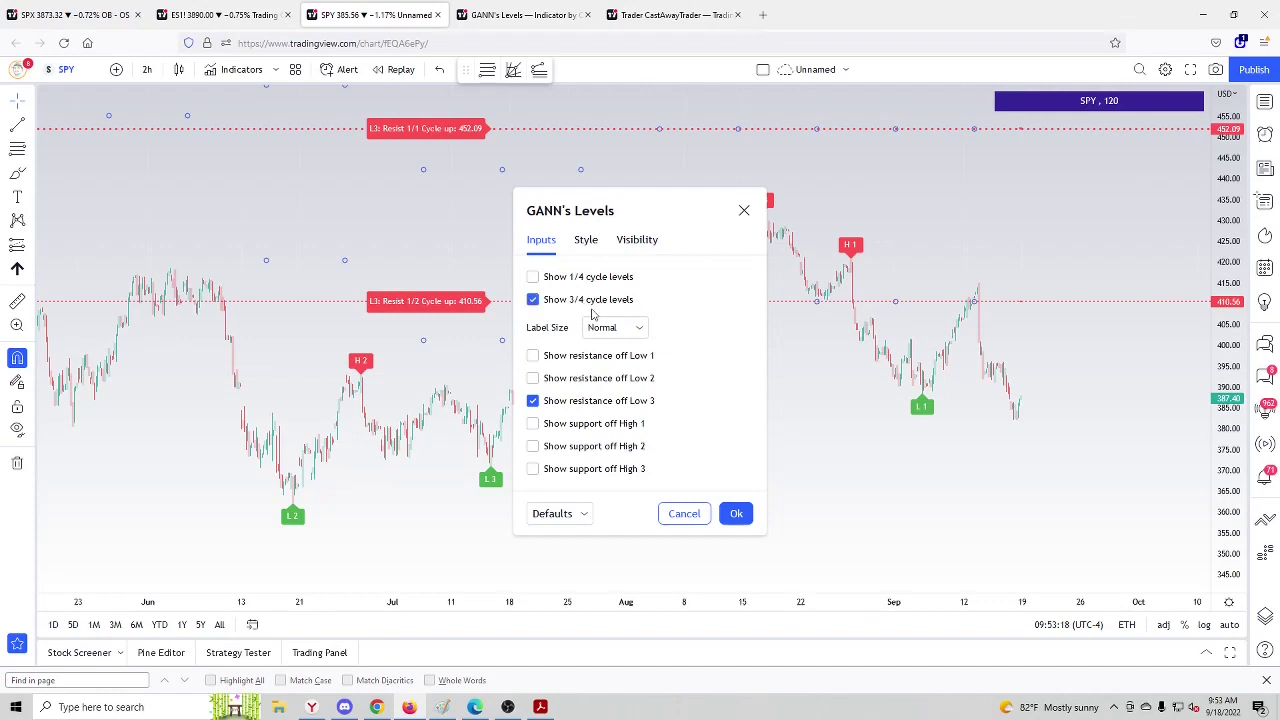
left_click(736, 513)
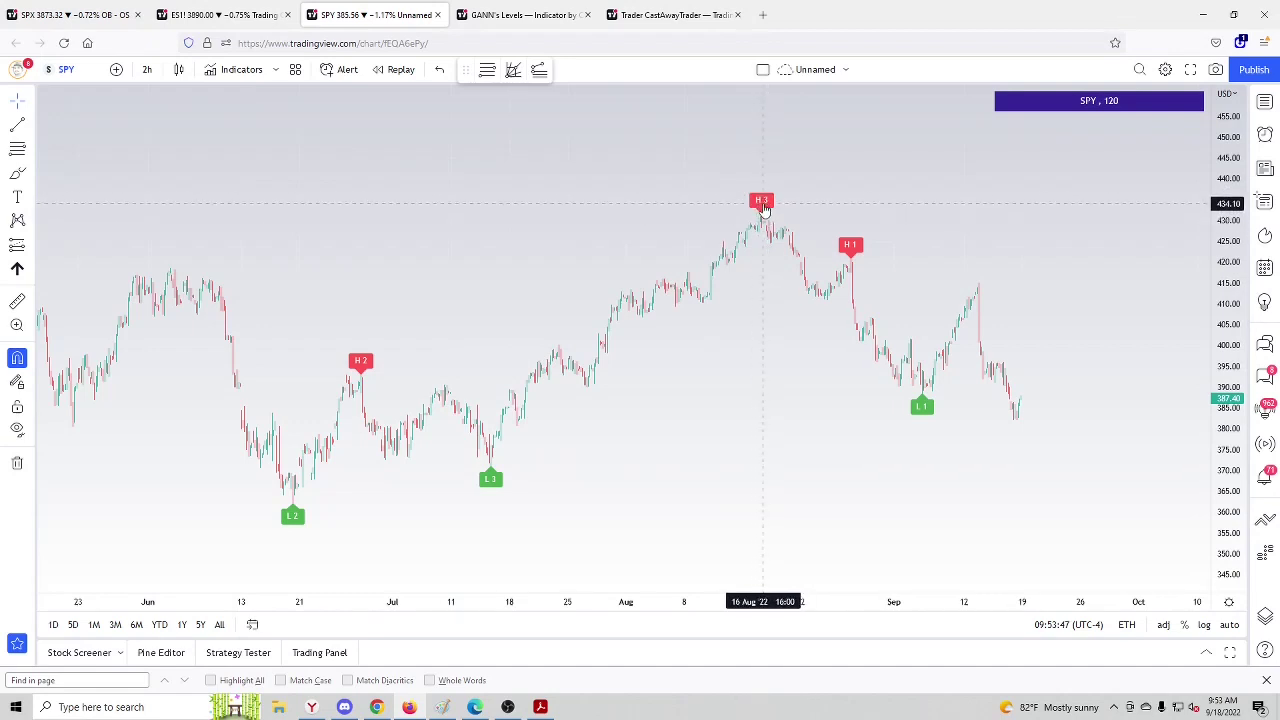
Step: Display SPY support levels off High 3 with 3/4 cycles, and those off High 1 with both 1/4 and 3/4 cycles
double_click(761, 203)
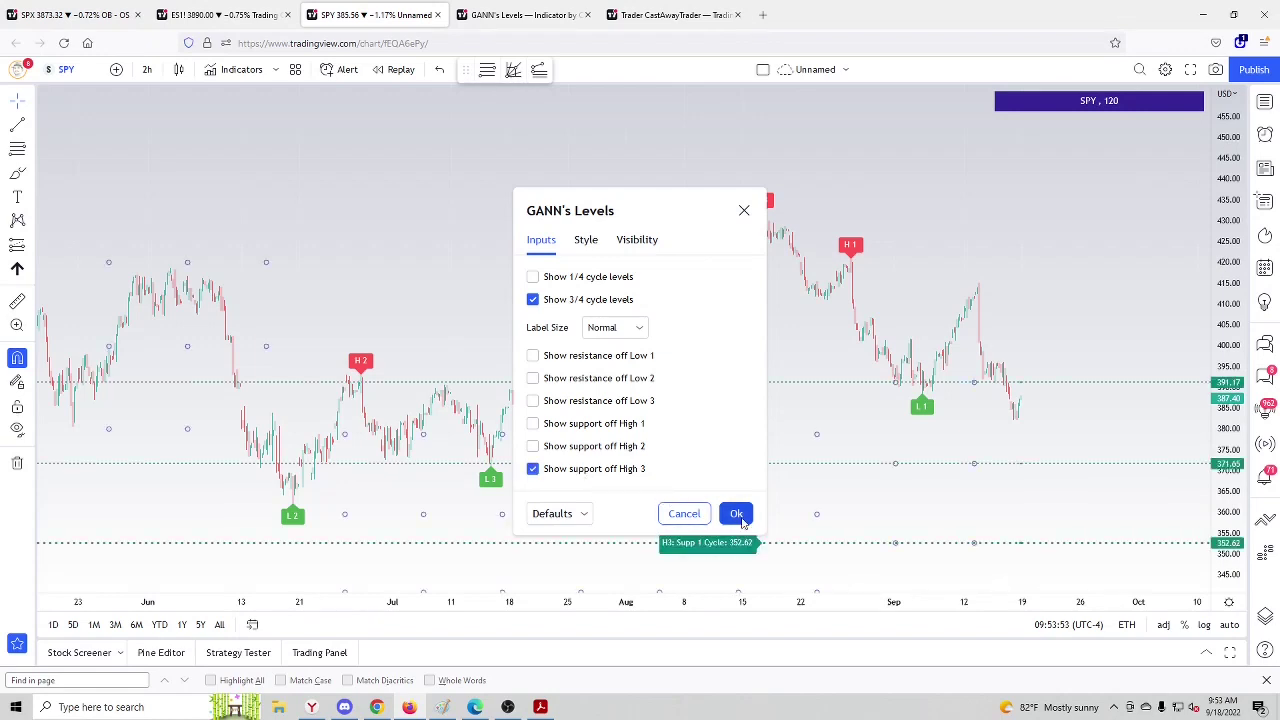
left_click(737, 516)
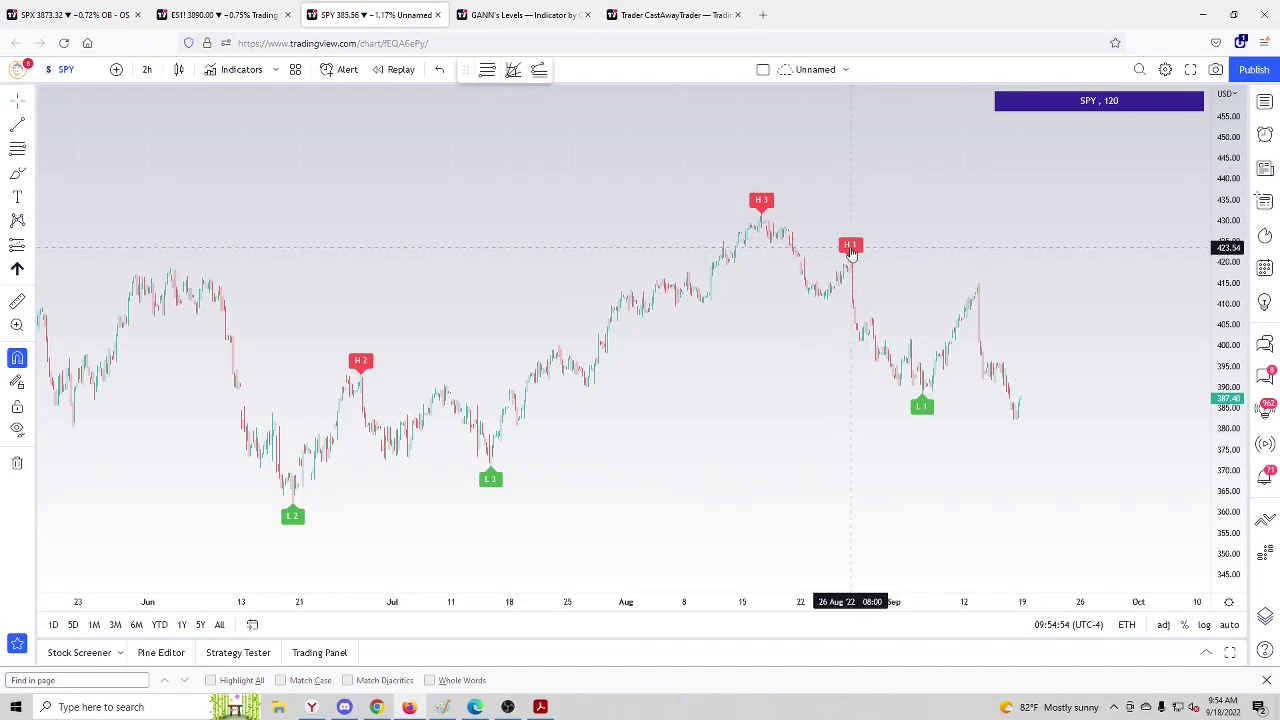
double_click(850, 250)
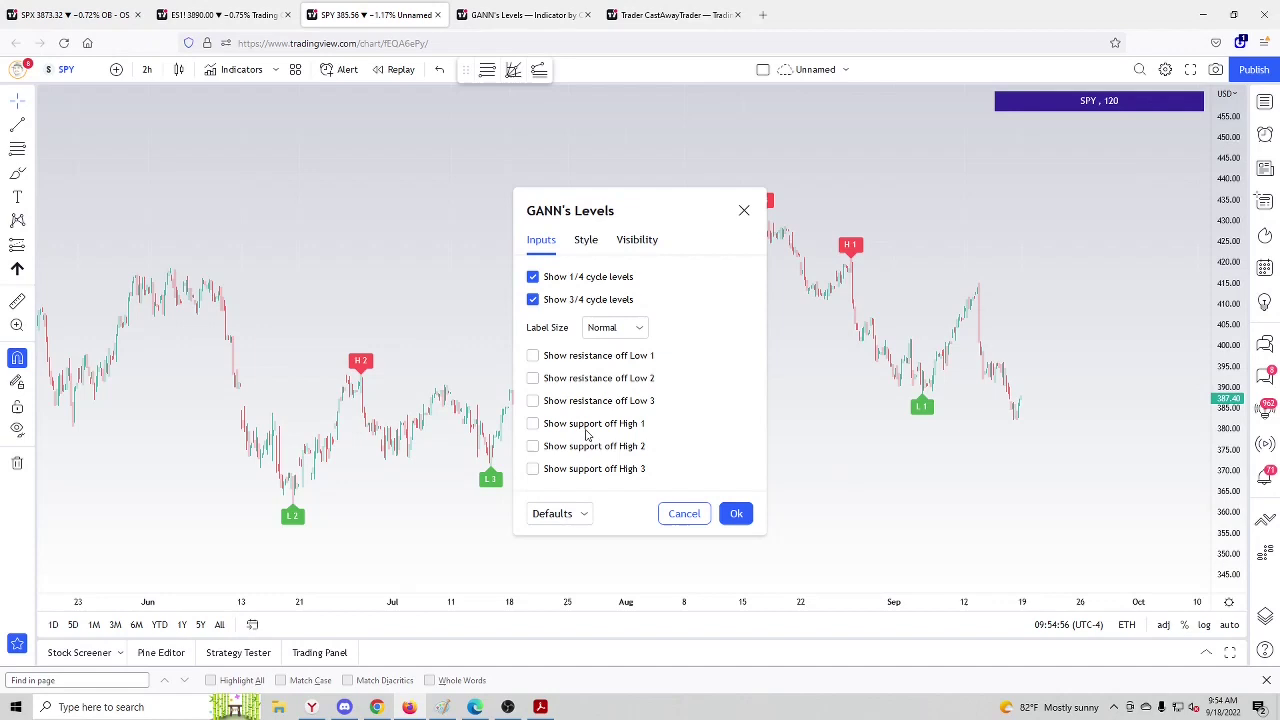
left_click(736, 513)
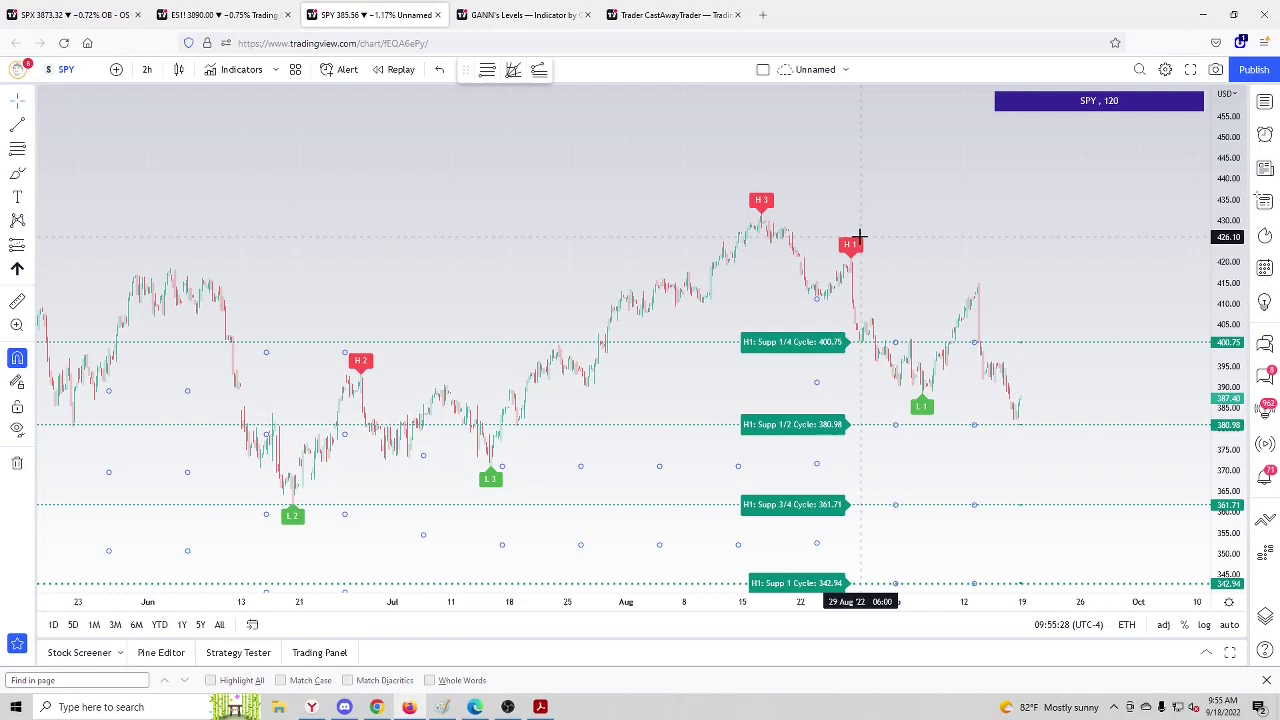
Step: Switch the chart to SMH and review its High 1 support levels alongside the GANN's Levels settings
key("space")
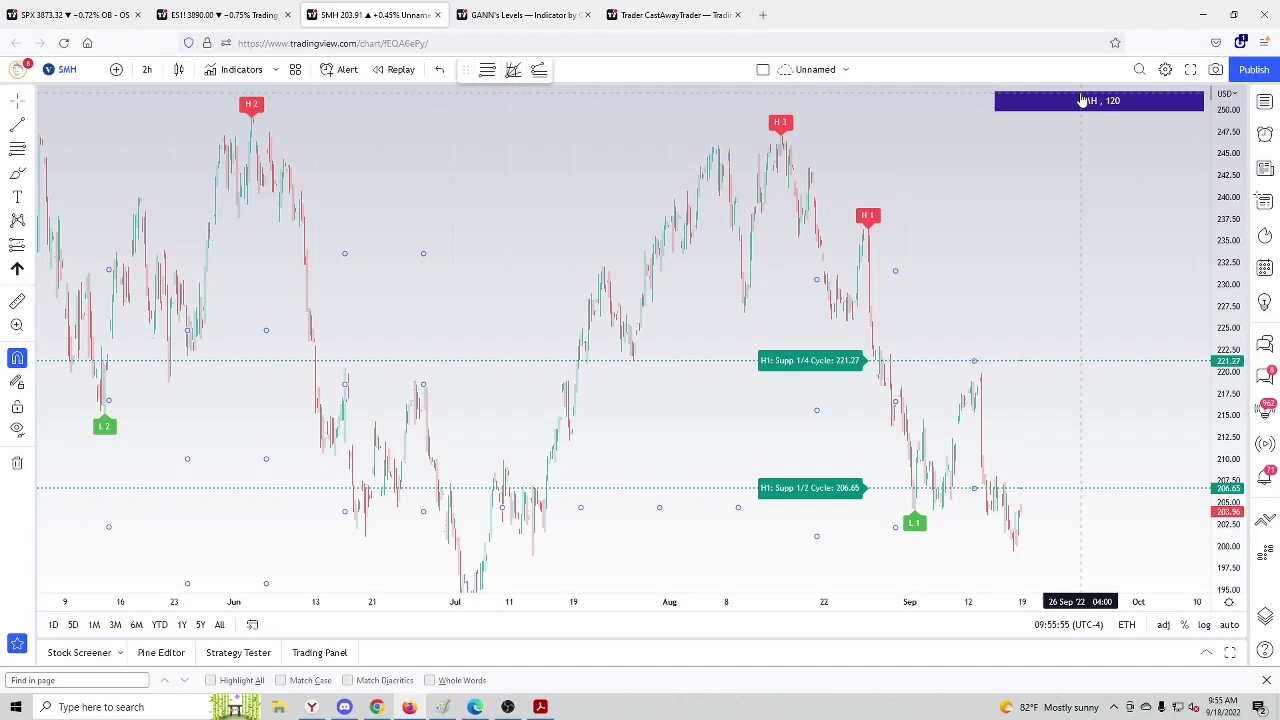
double_click(867, 219)
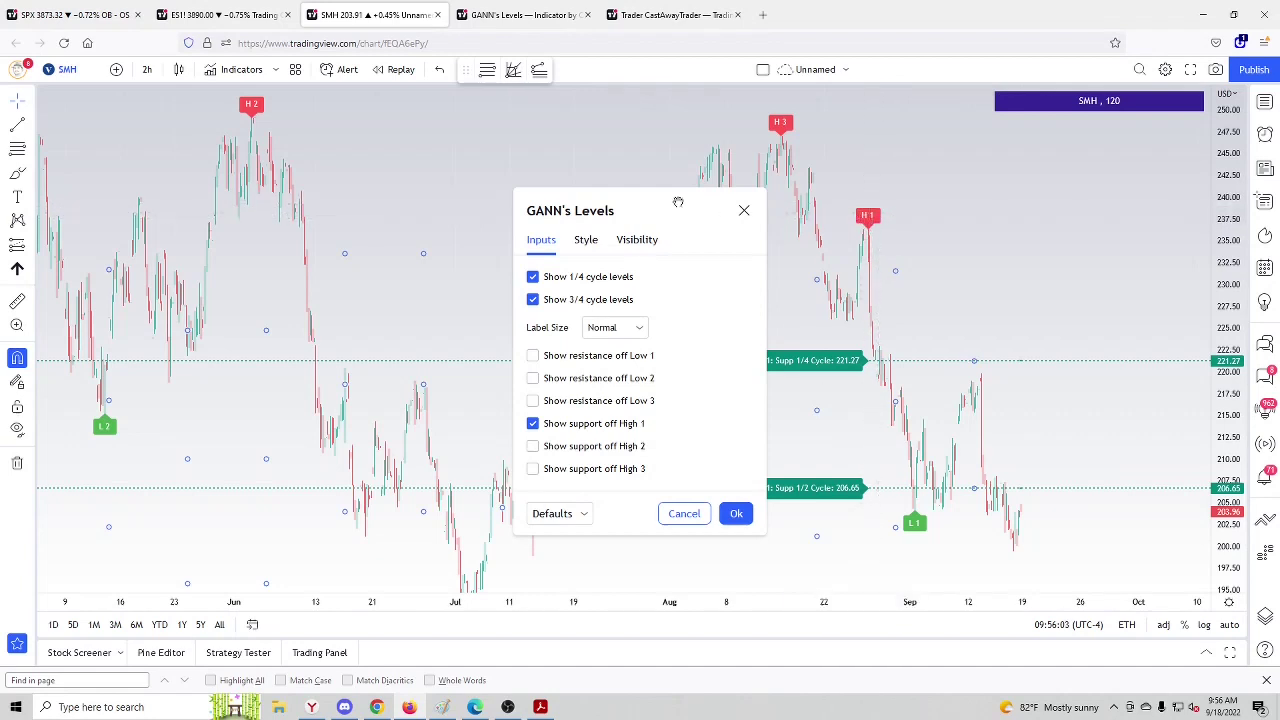
left_click_drag(643, 200, 443, 194)
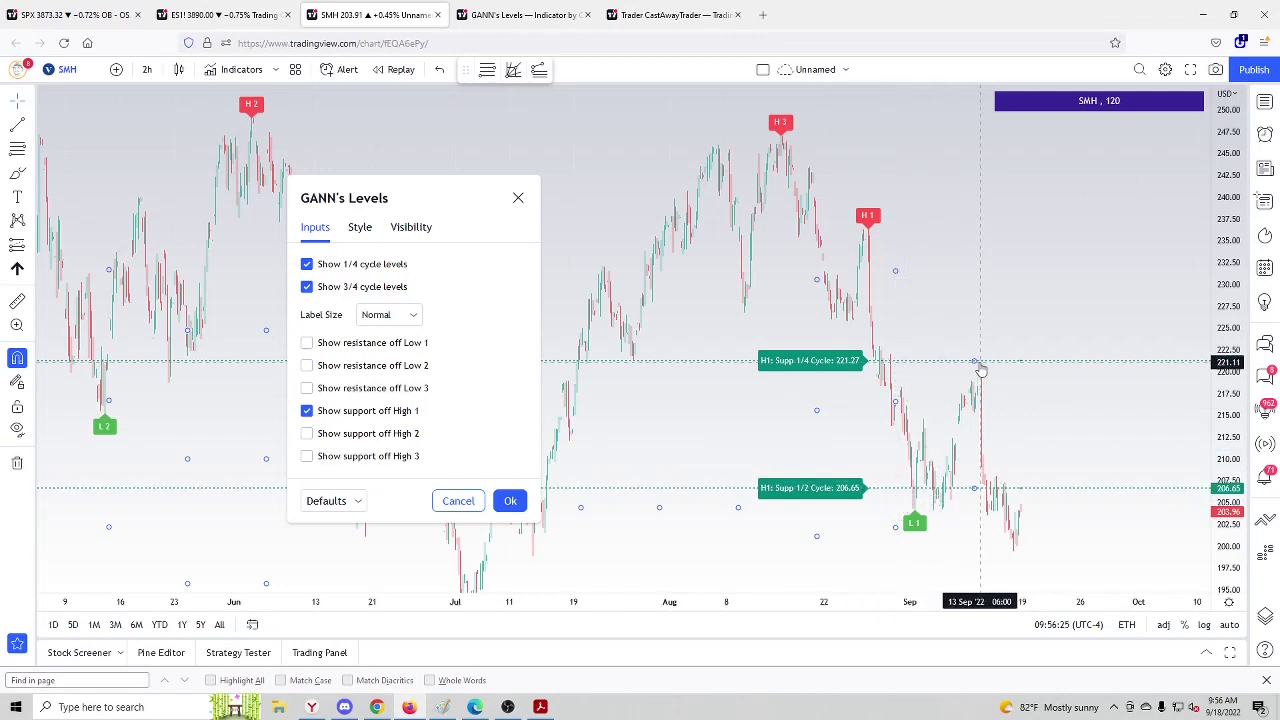
key("Escape")
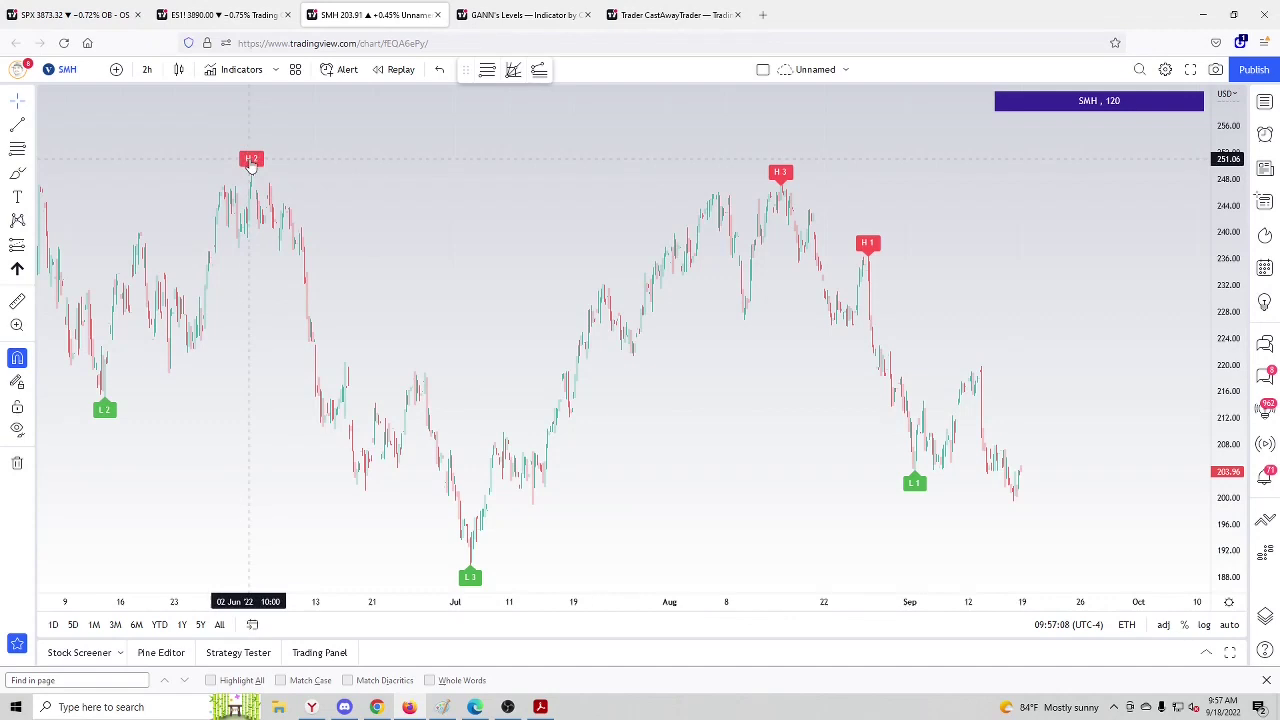
Step: Display SMH support levels off High 2 and resistance levels off Low 3, each with the 3/4 cycle levels enabled
double_click(251, 163)
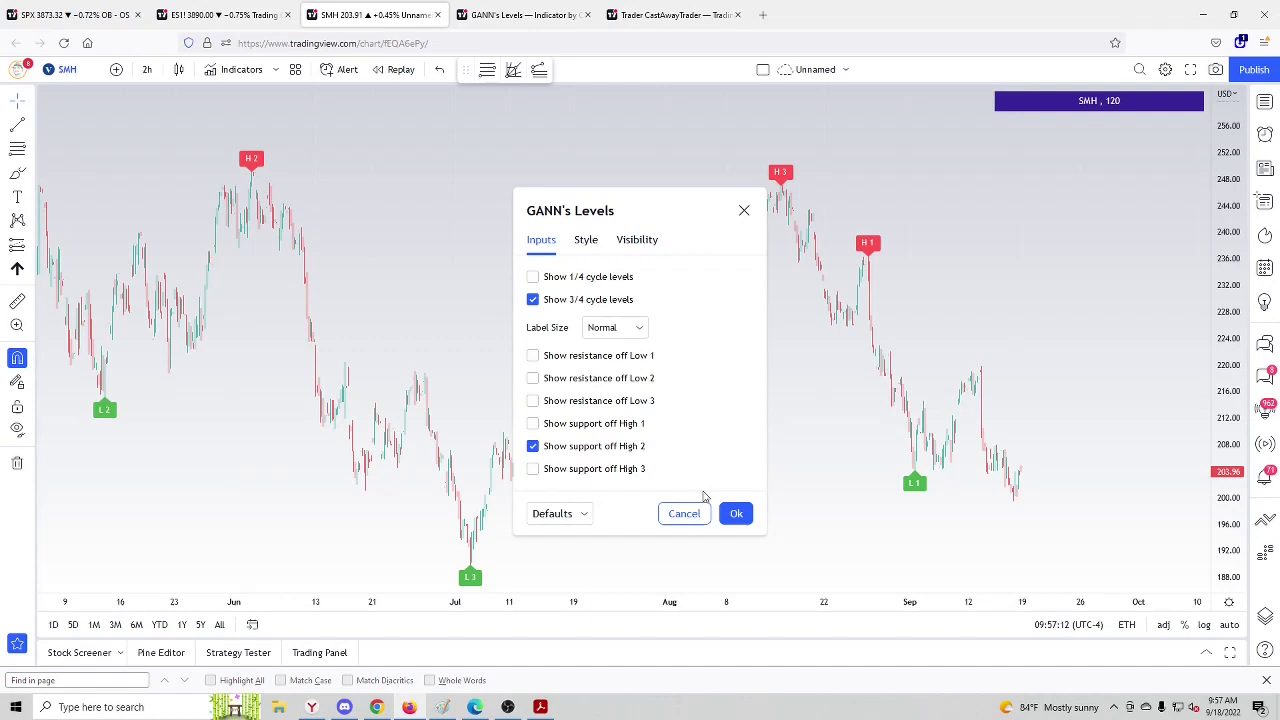
left_click(736, 513)
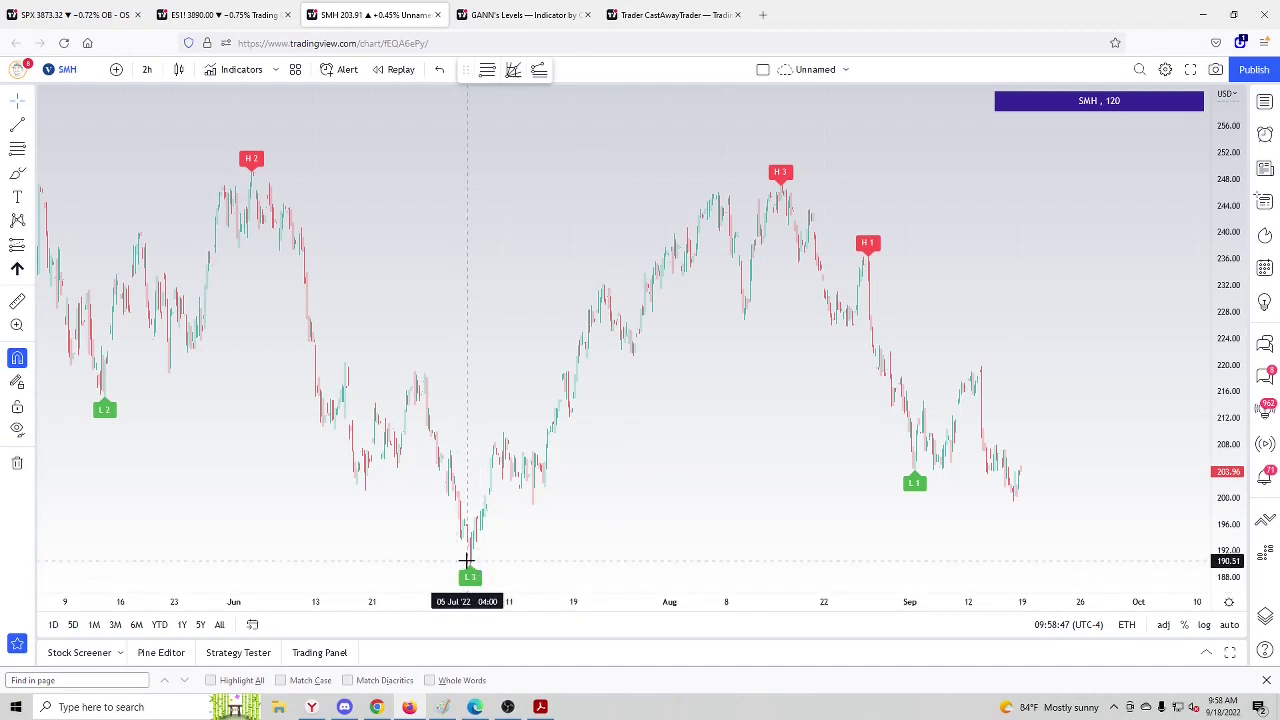
double_click(470, 578)
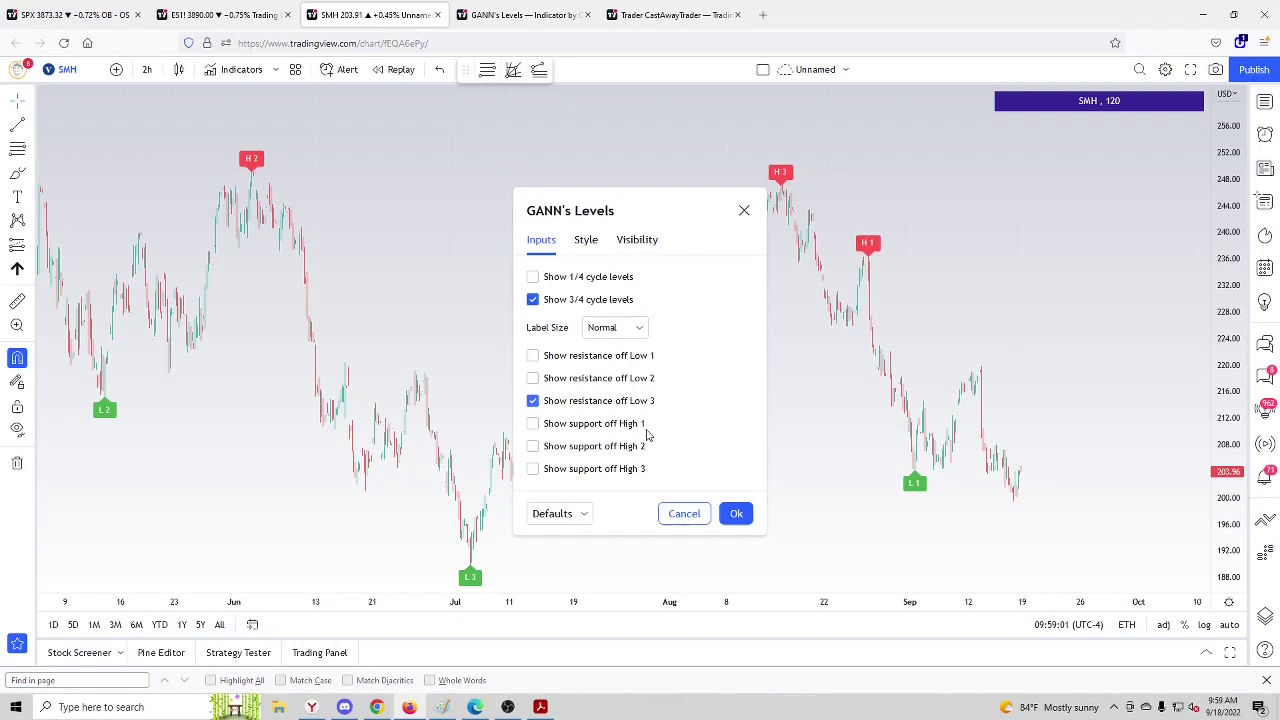
left_click(736, 513)
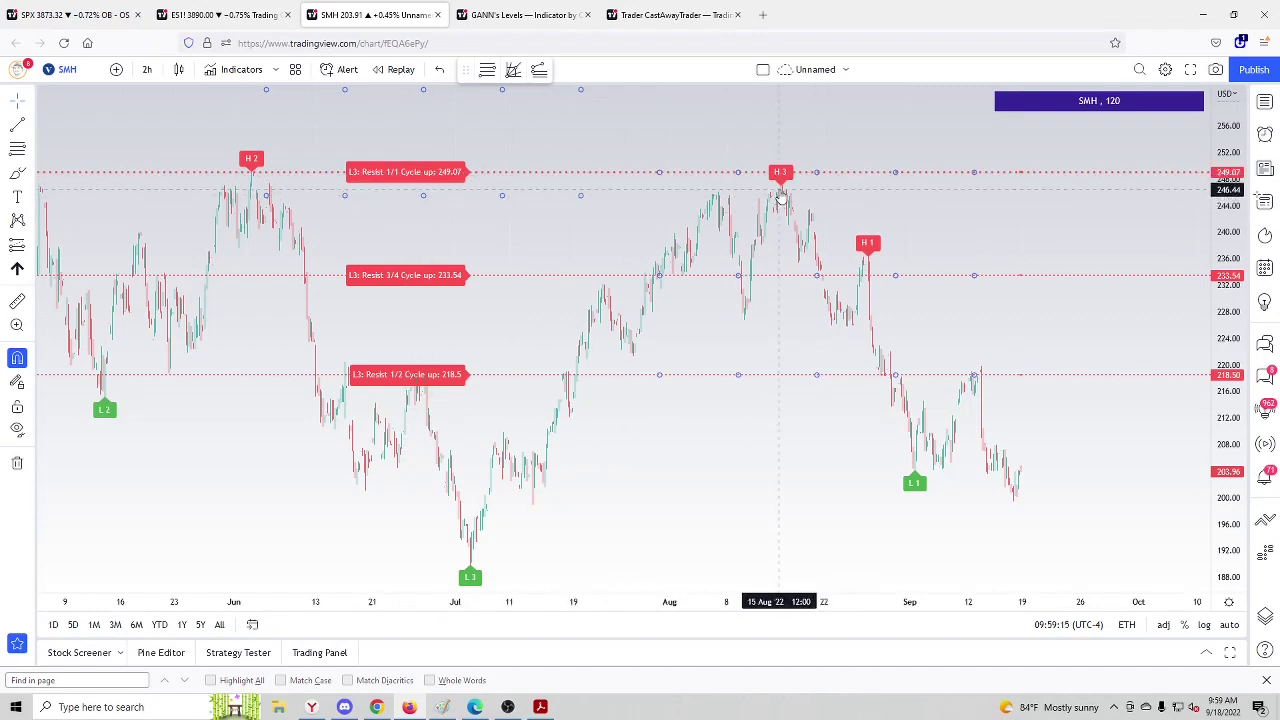
Step: Switch the chart to the QQQ symbol
type("Q")
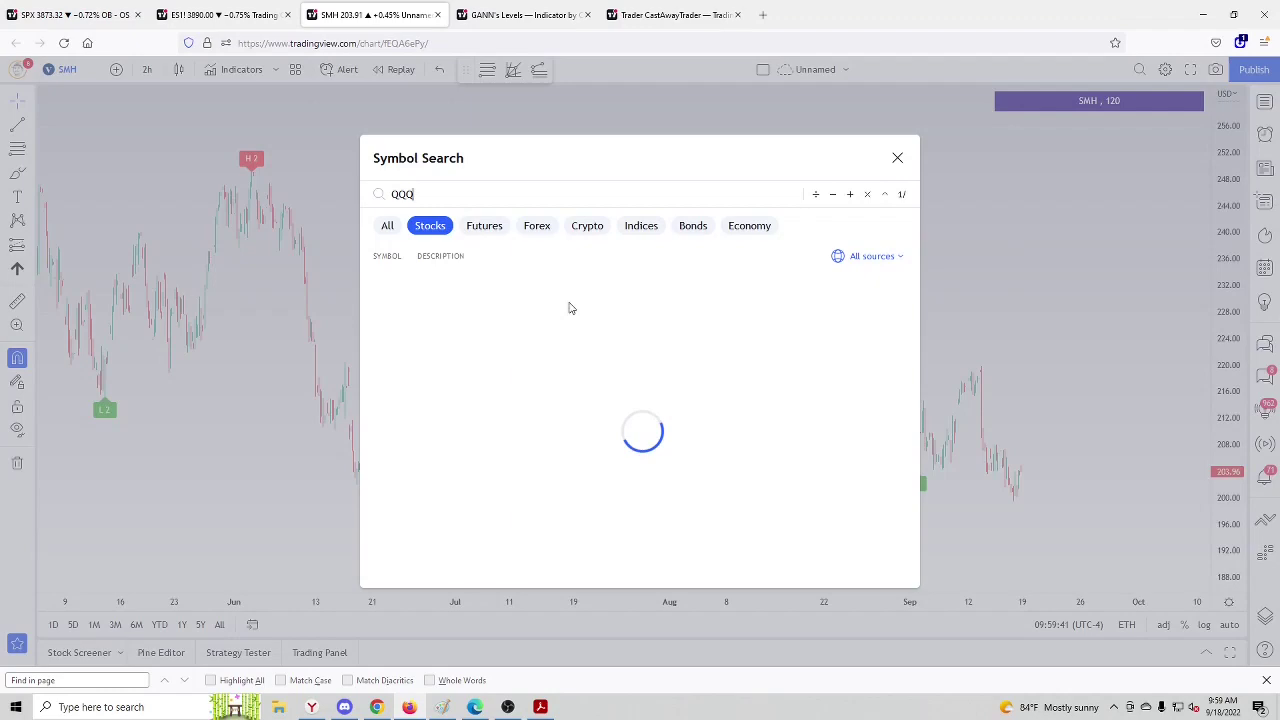
type("QQ")
key("Return")
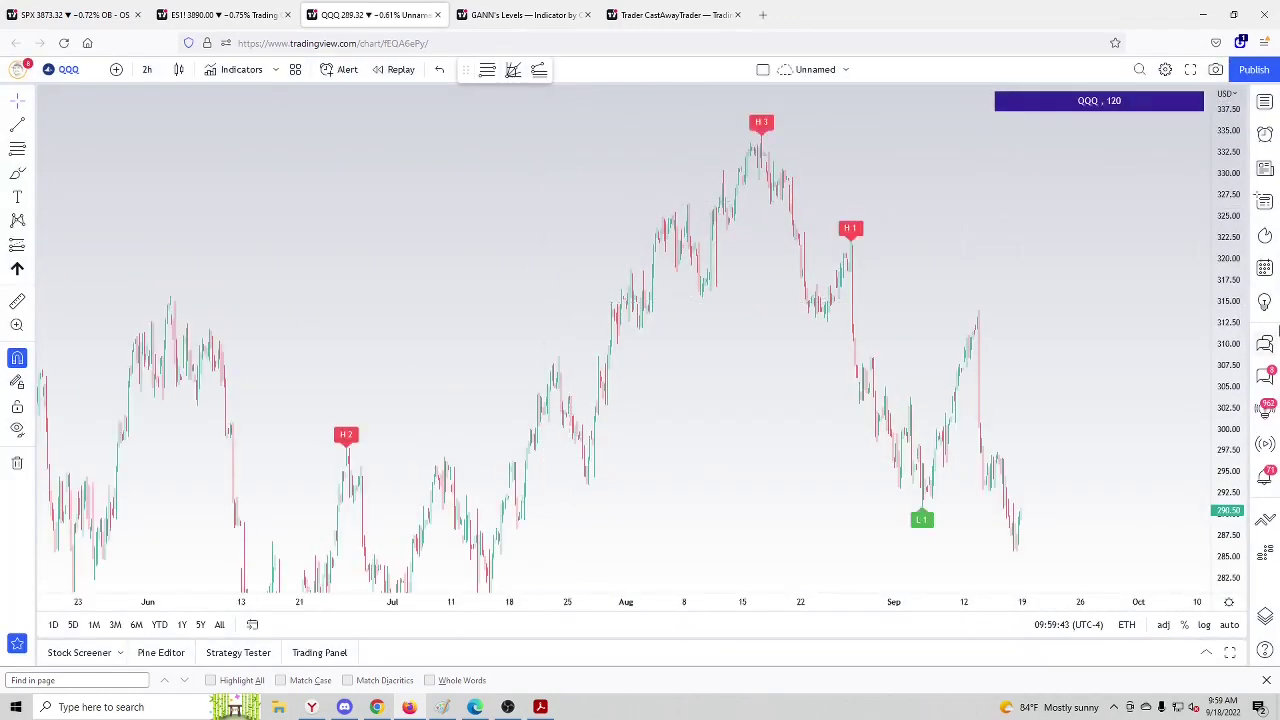
Step: Display the resistance levels off Low 2 on QQQ with the 3/4 cycle levels enabled
left_click_drag(1238, 326, 1218, 480)
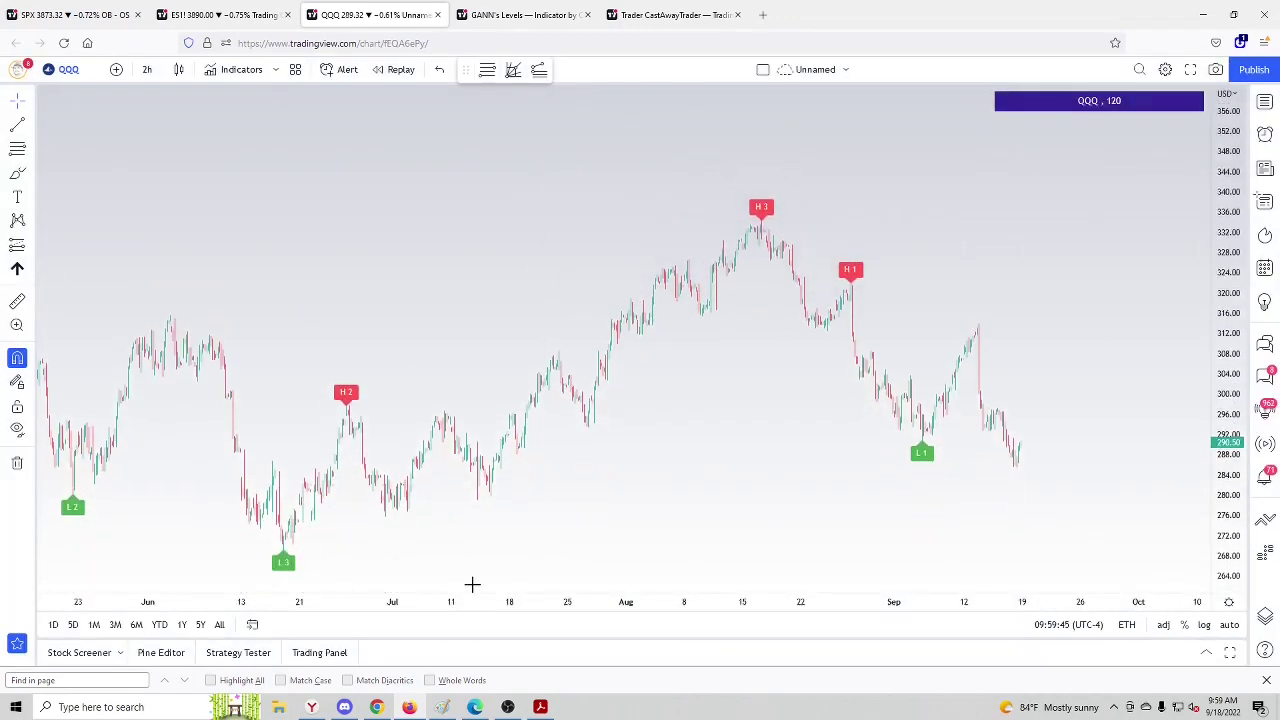
left_click_drag(549, 563, 549, 534)
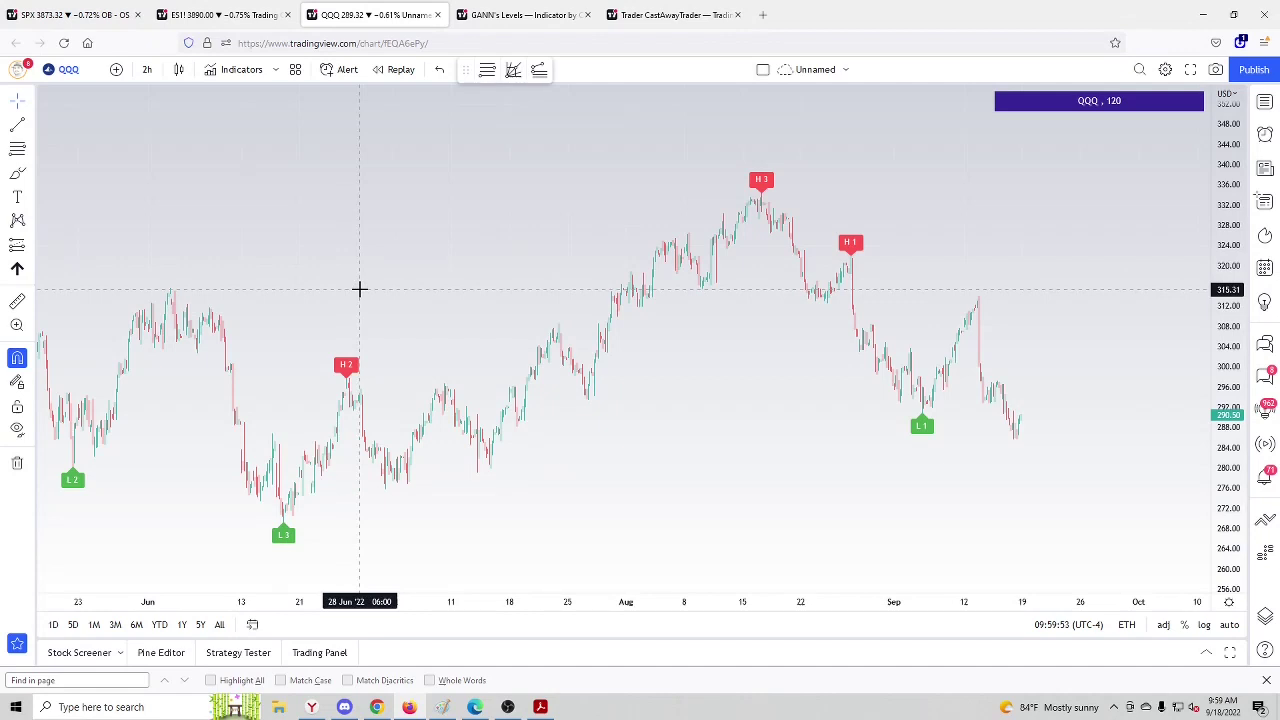
left_click_drag(360, 289, 483, 289)
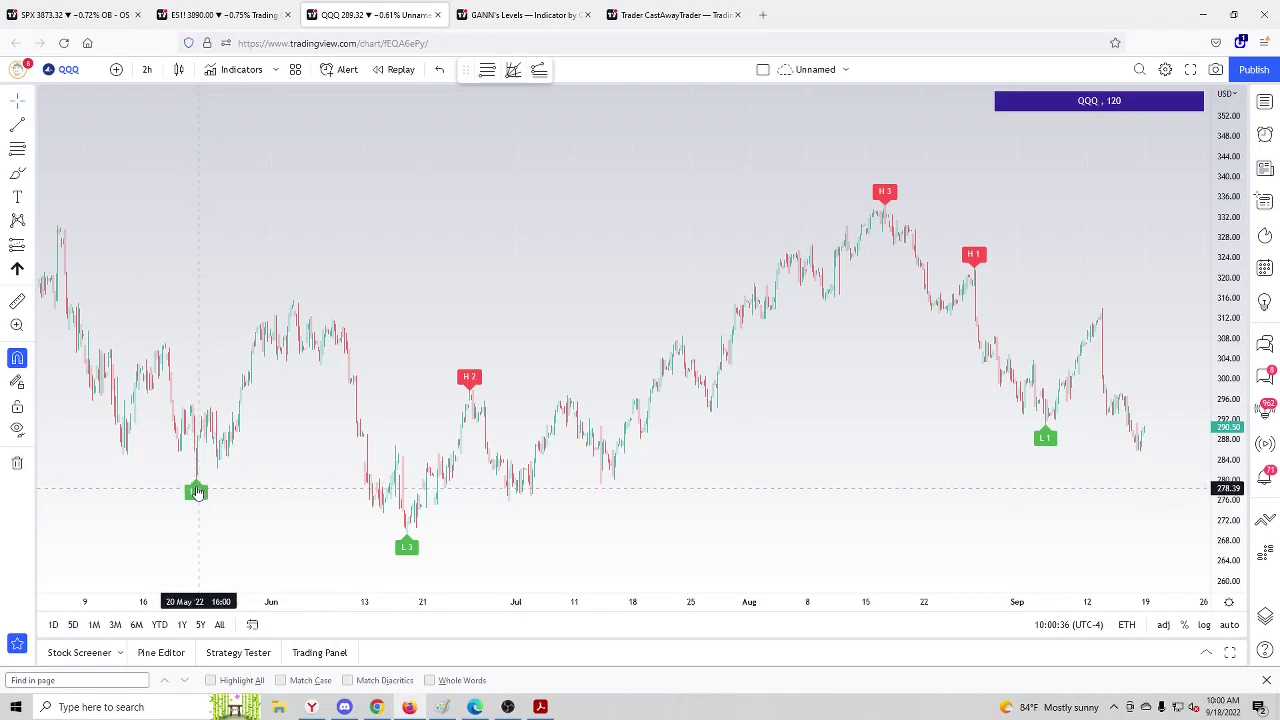
double_click(195, 494)
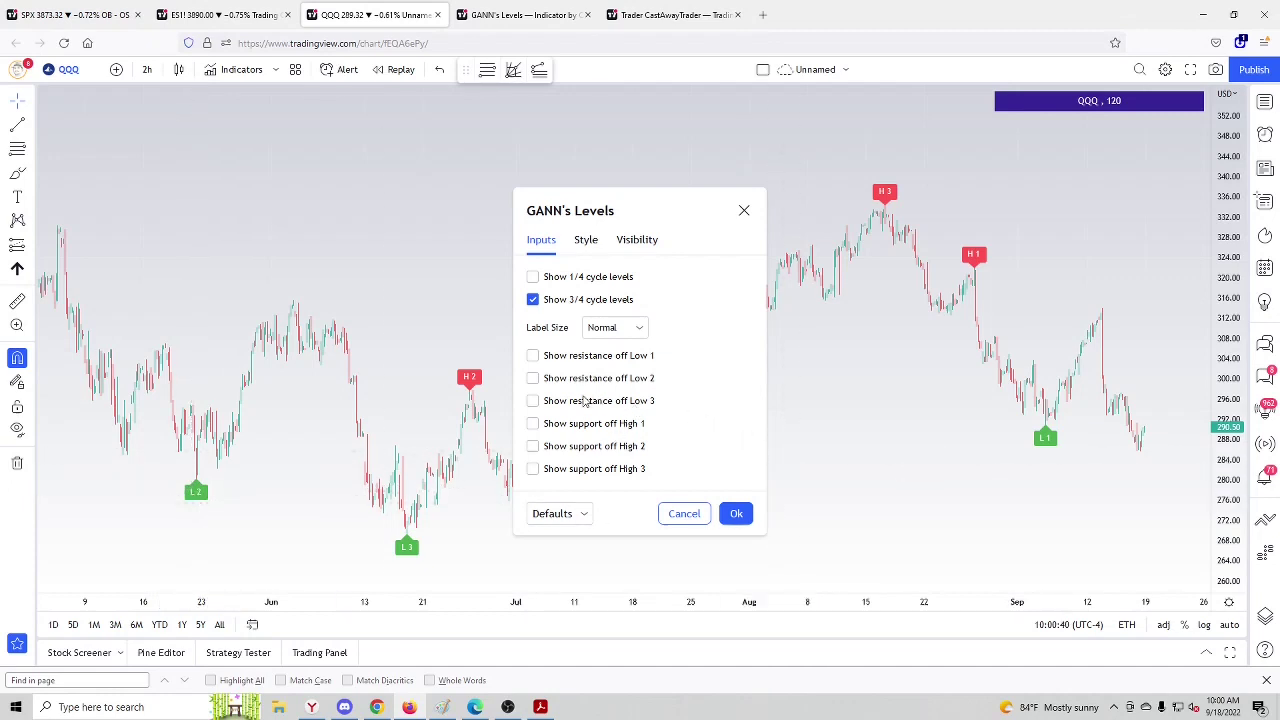
left_click(574, 379)
left_click(736, 513)
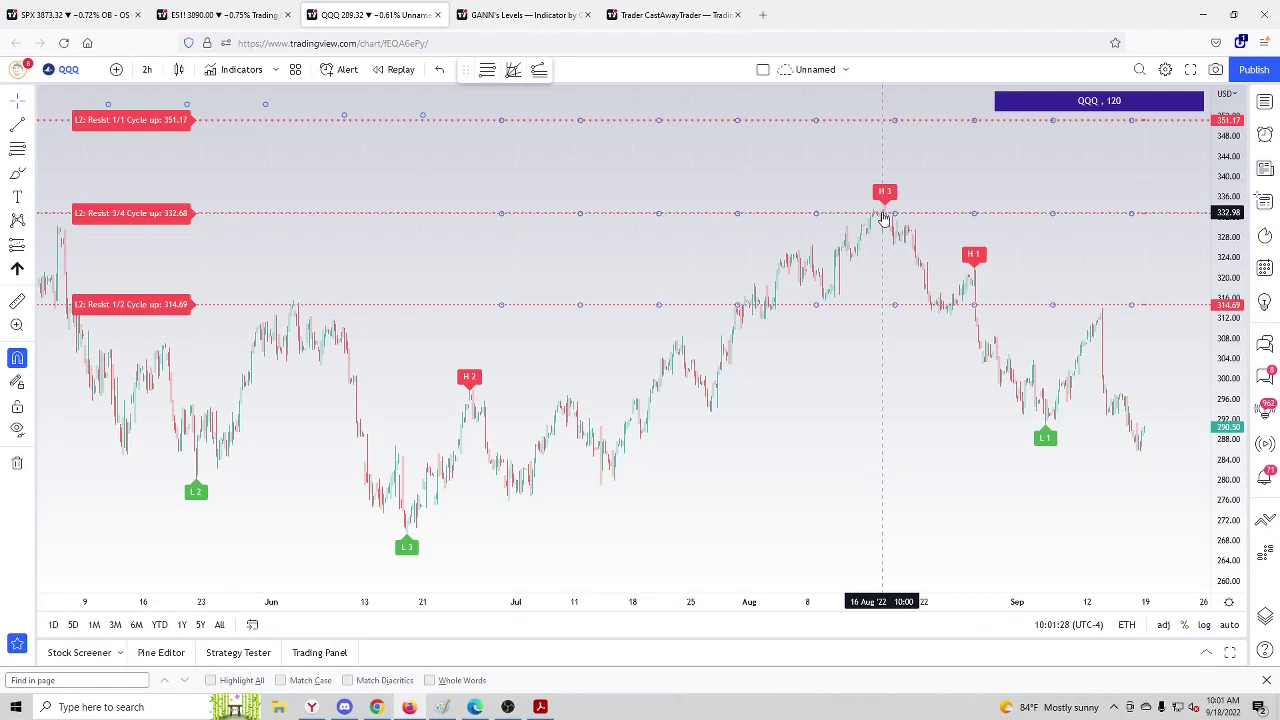
Step: Hide the Low 2 resistance levels on QQQ and display support off High 1 with the 3/4 cycle levels
key("Delete")
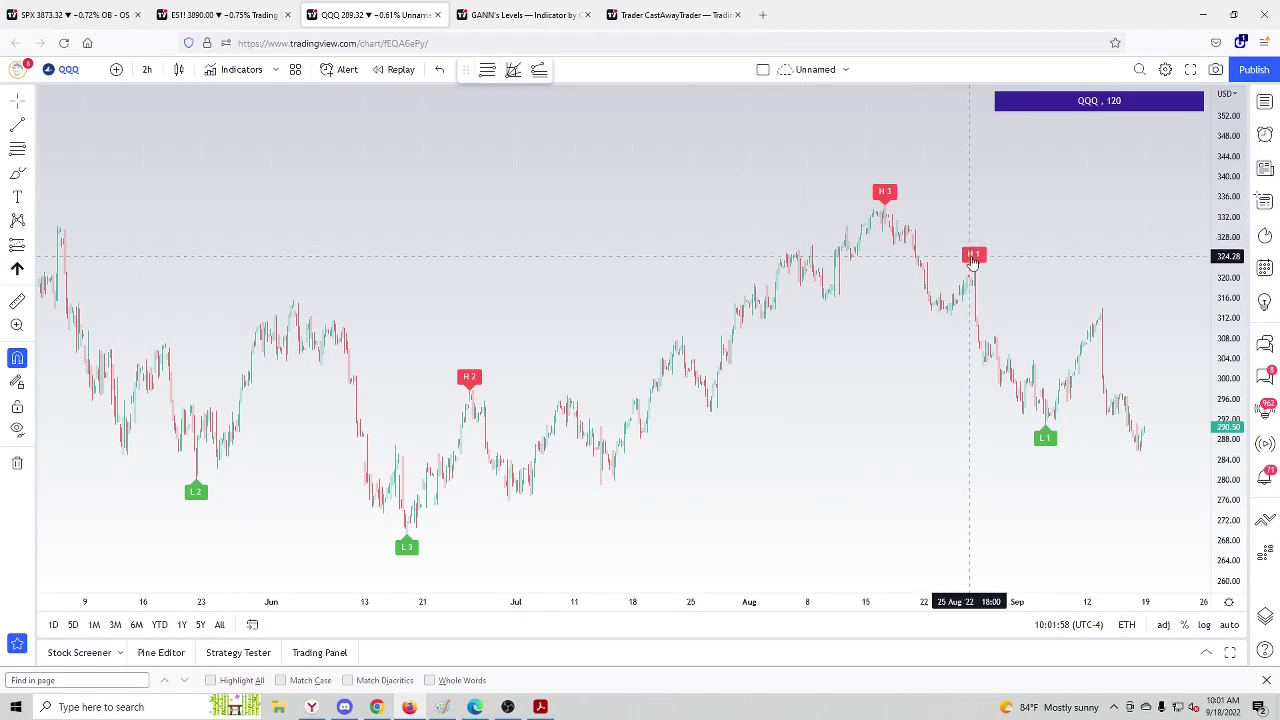
double_click(973, 256)
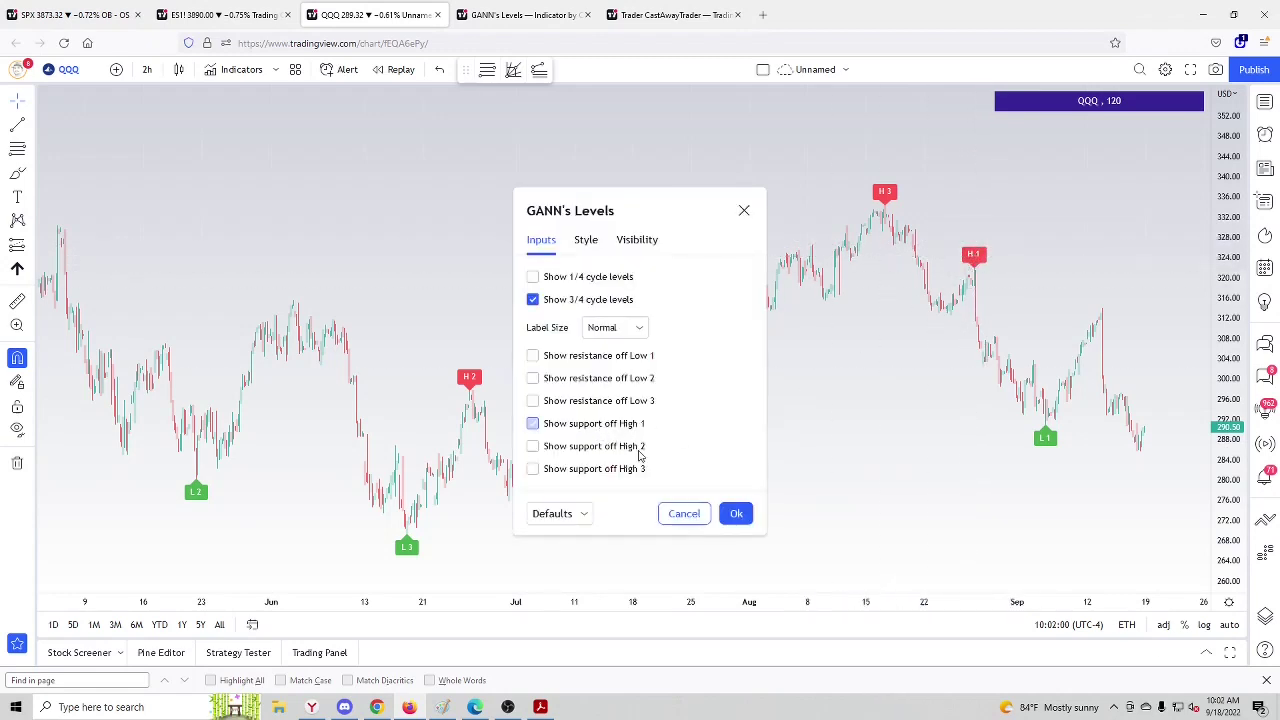
left_click(736, 513)
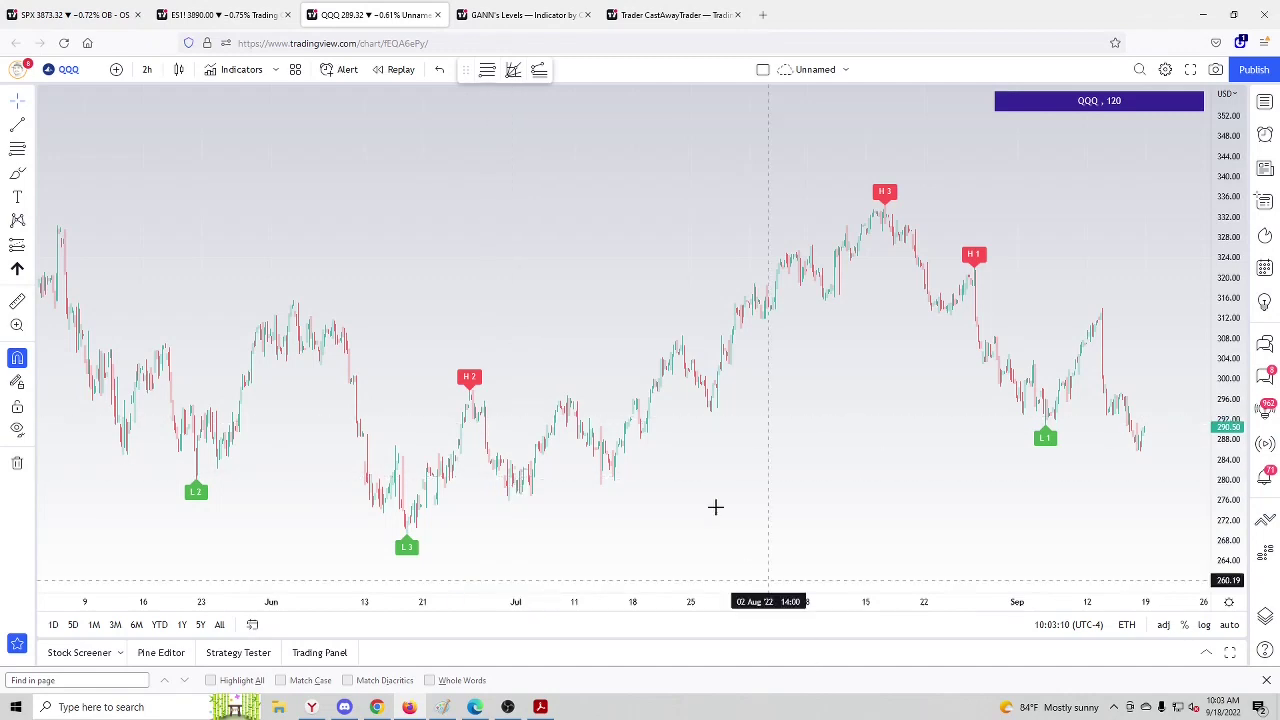
Step: Display the support levels off High 2 on QQQ with 1/4 cycle levels enabled and 3/4 cycle levels disabled
double_click(472, 385)
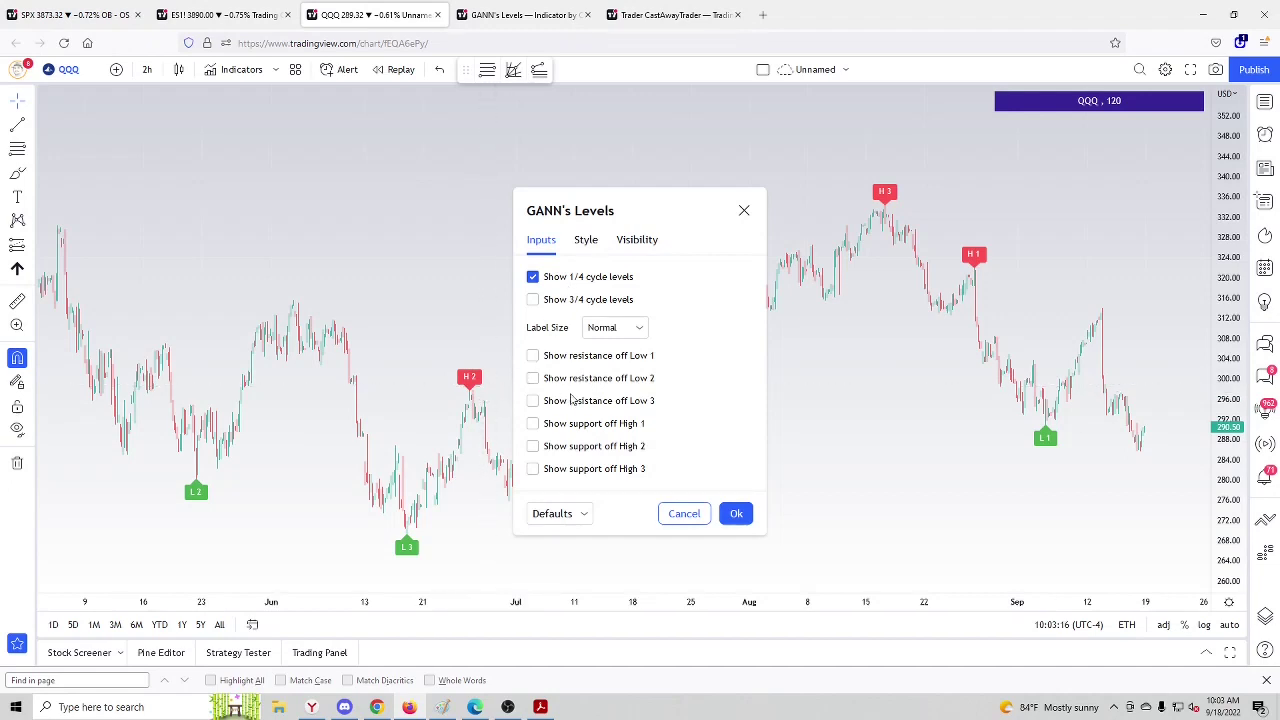
left_click(577, 450)
left_click(736, 513)
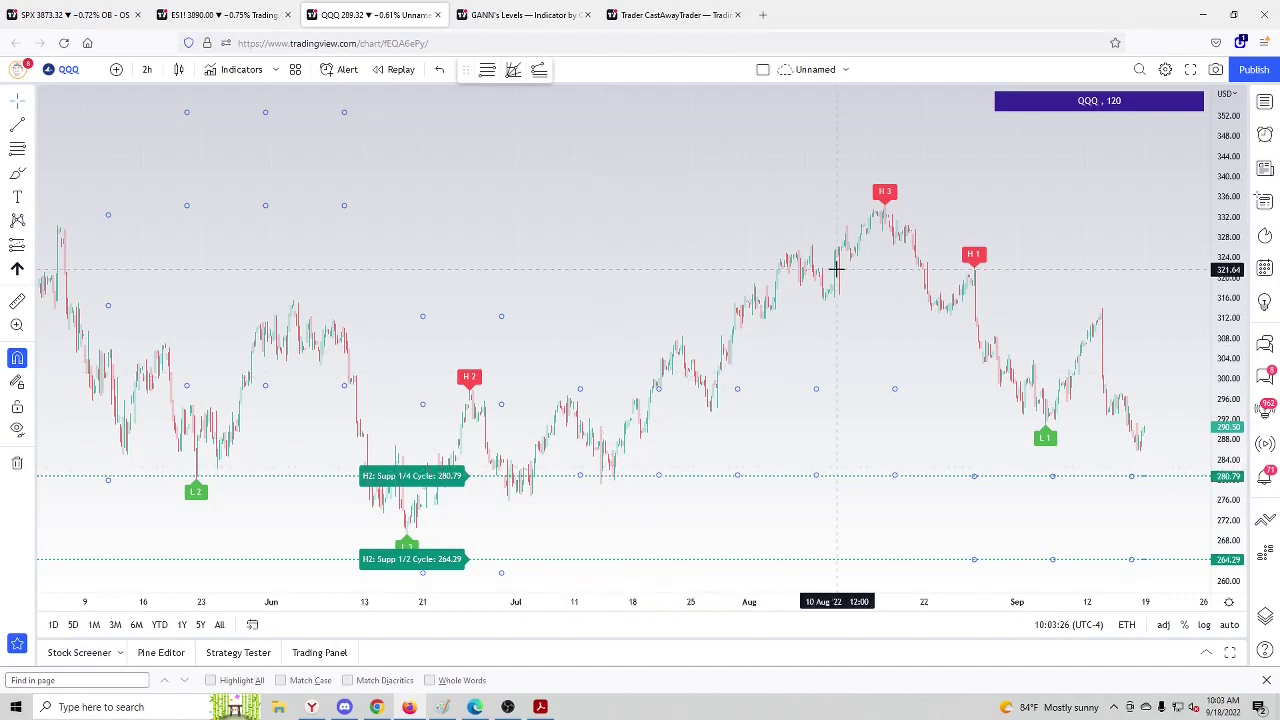
Step: Switch the chart to GDX and display the support levels off High 2 with the 1/4 cycle levels enabled
key("space")
left_click_drag(1094, 177, 991, 166)
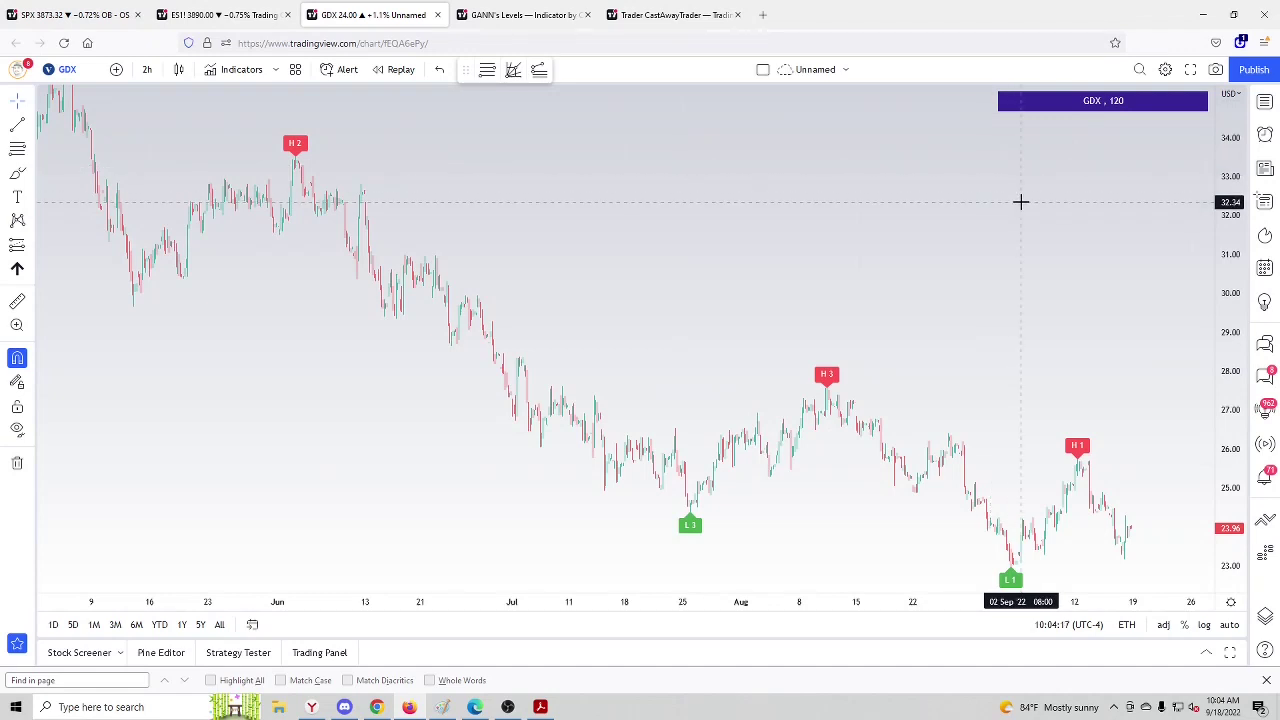
double_click(293, 145)
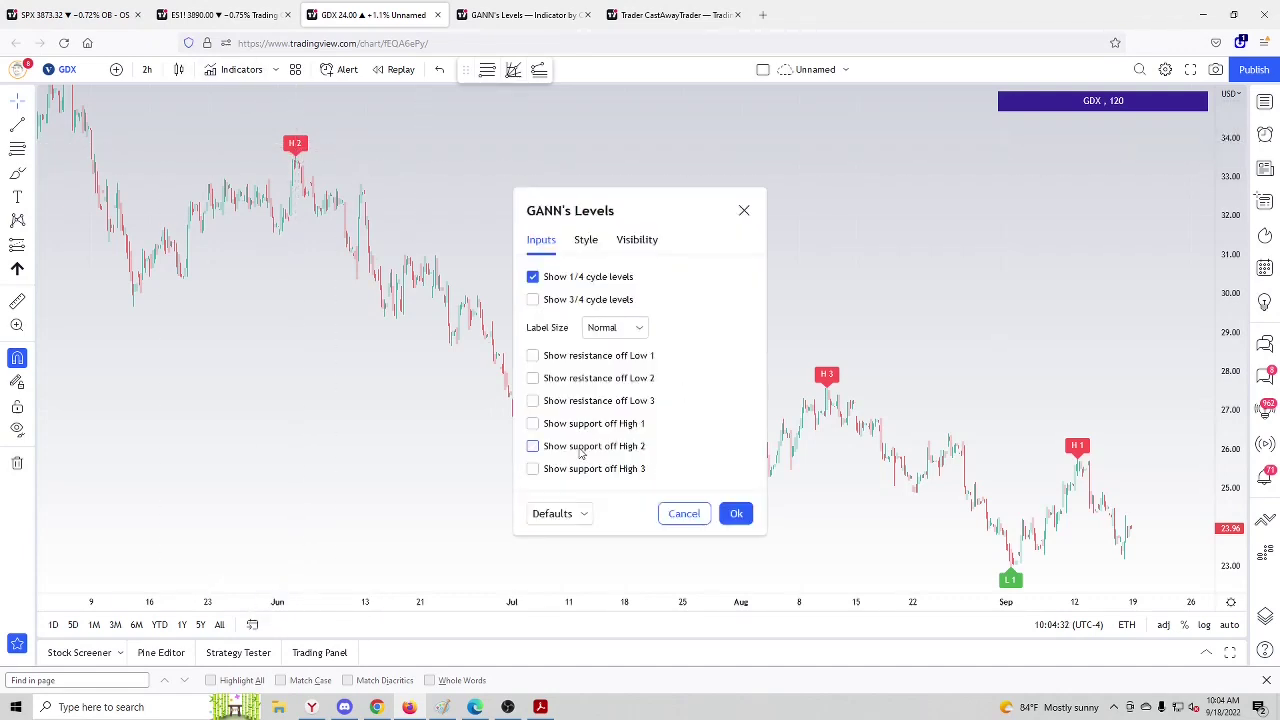
left_click(724, 513)
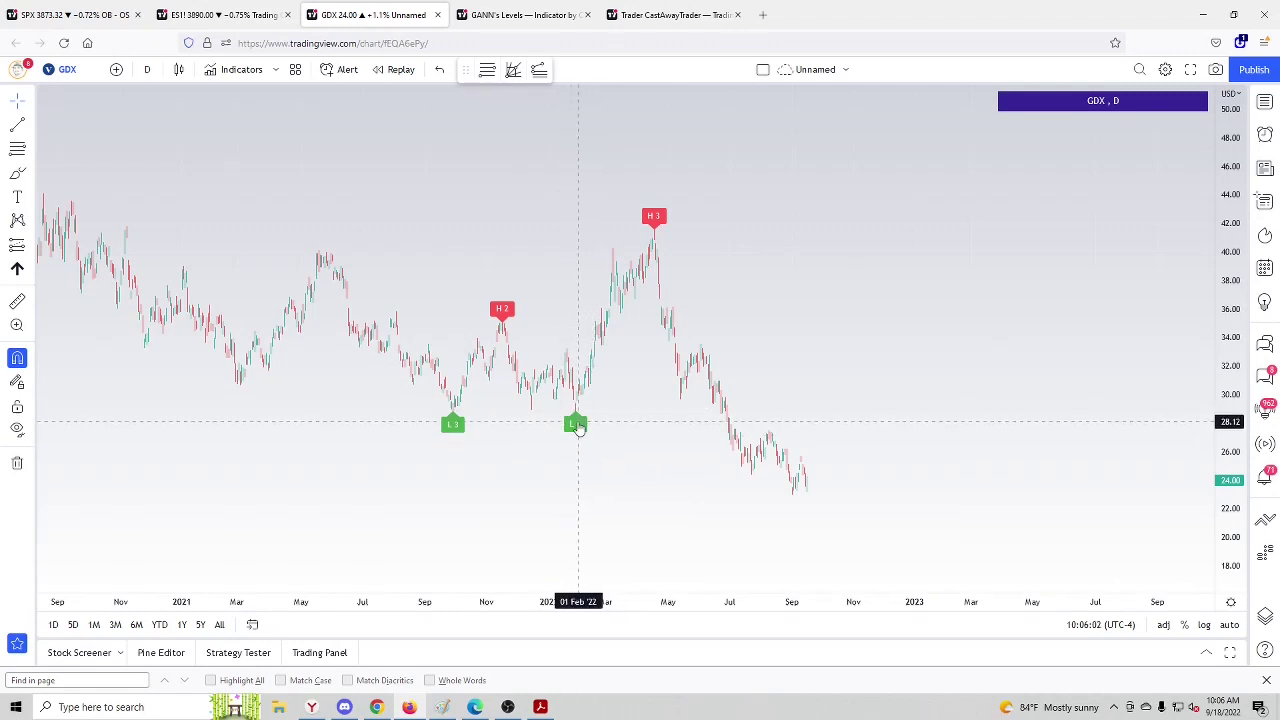
Step: Display the resistance levels off Low 1 on the daily GDX chart with 1/4 and 3/4 cycle levels disabled
double_click(577, 424)
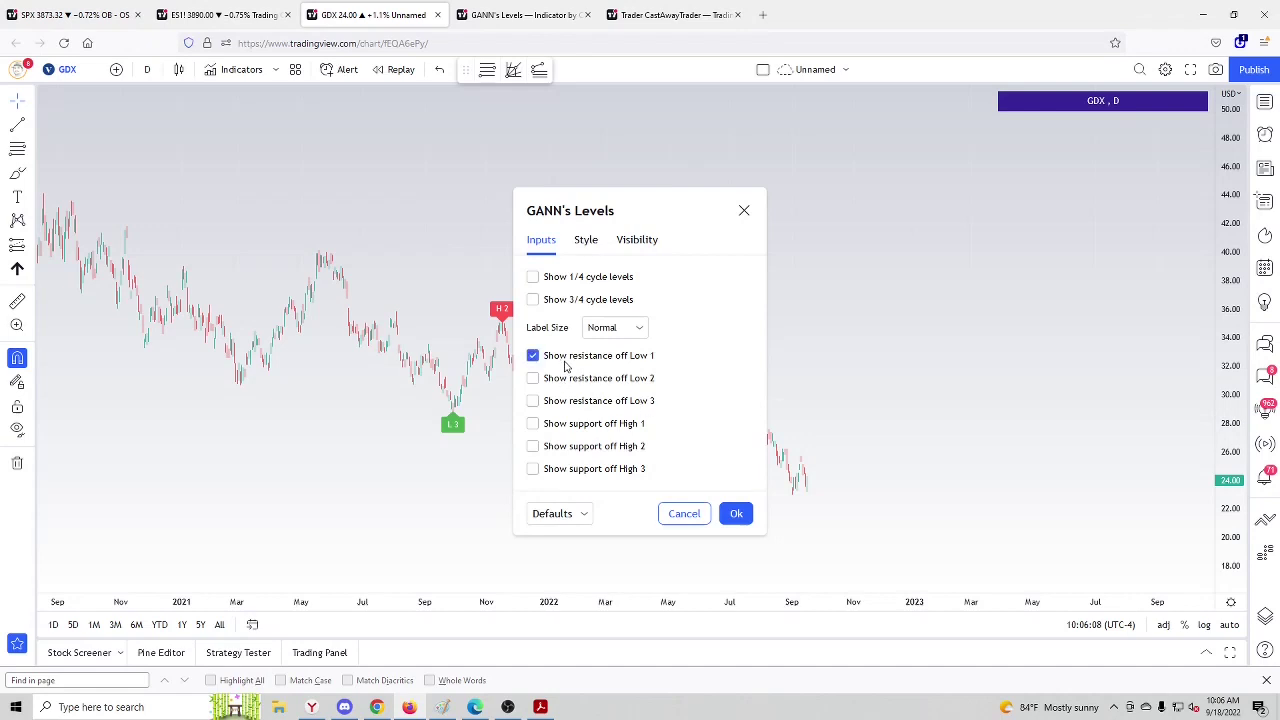
left_click(736, 513)
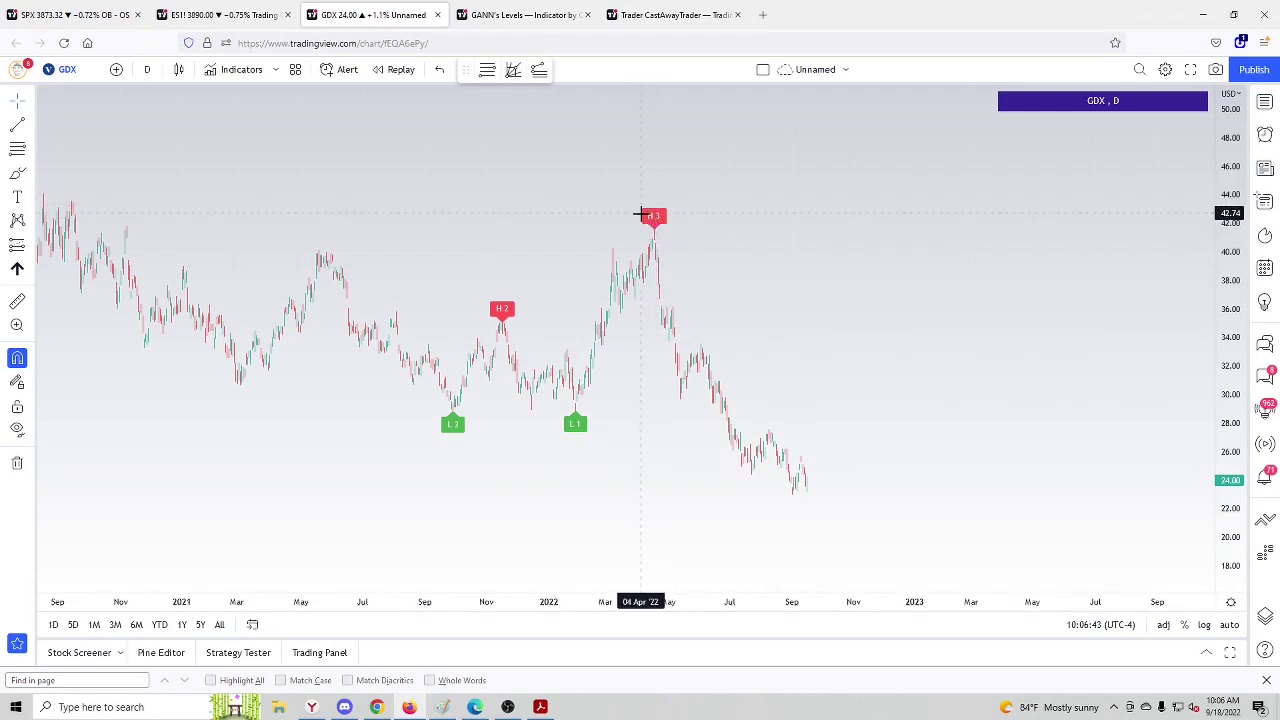
Step: Display the support levels off High 3 on the daily GDX chart with the 3/4 cycle levels enabled
double_click(653, 218)
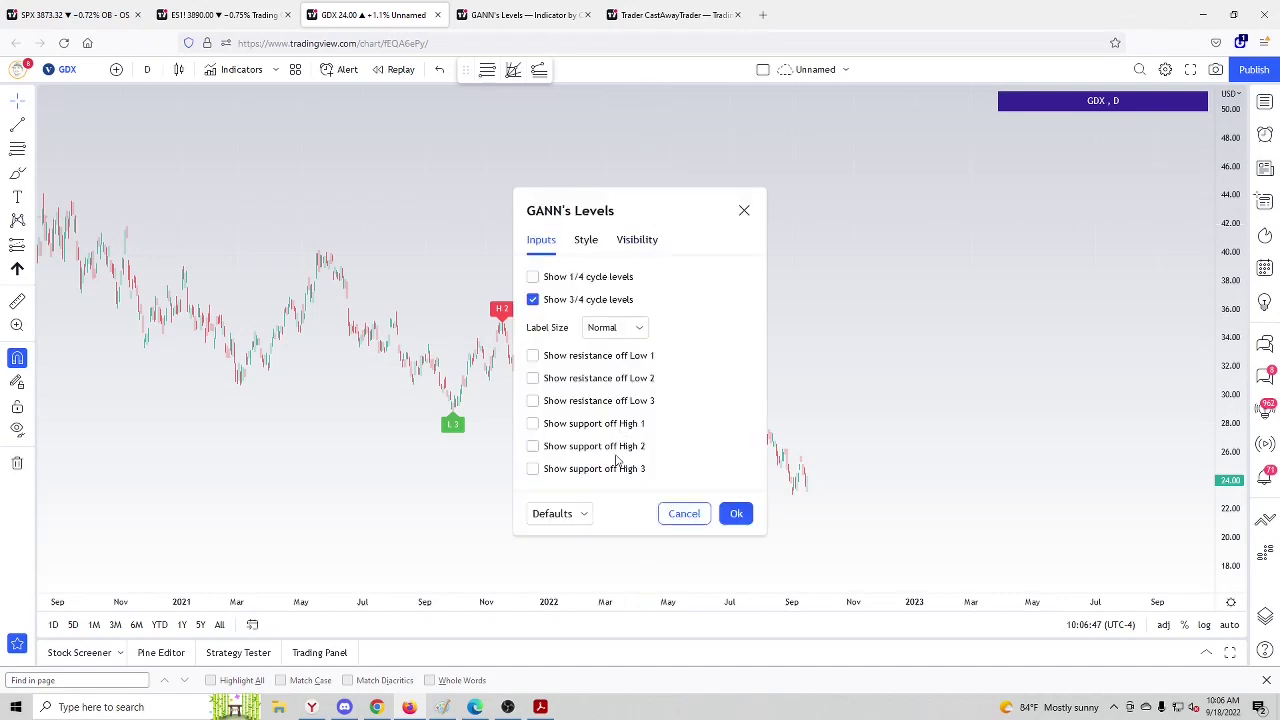
left_click(736, 513)
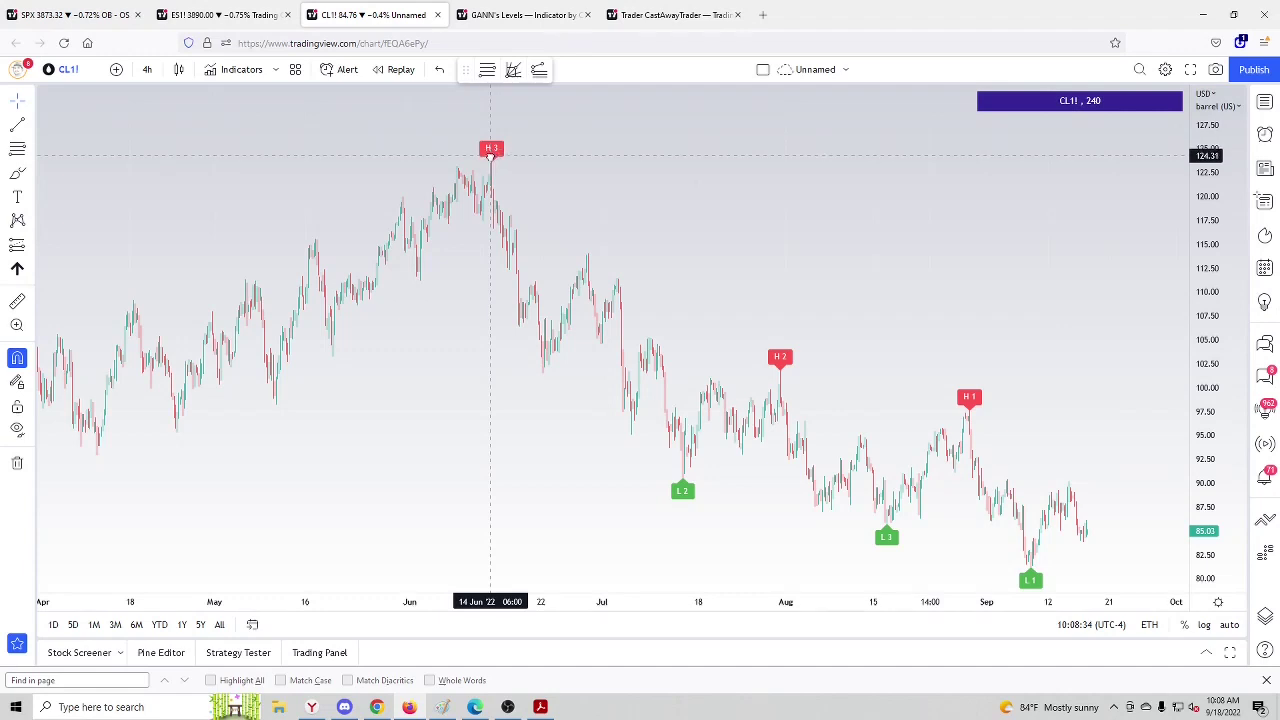
Step: Display the support levels off High 3 on the 4-hour CL1! chart with the 3/4 cycle levels enabled
double_click(491, 157)
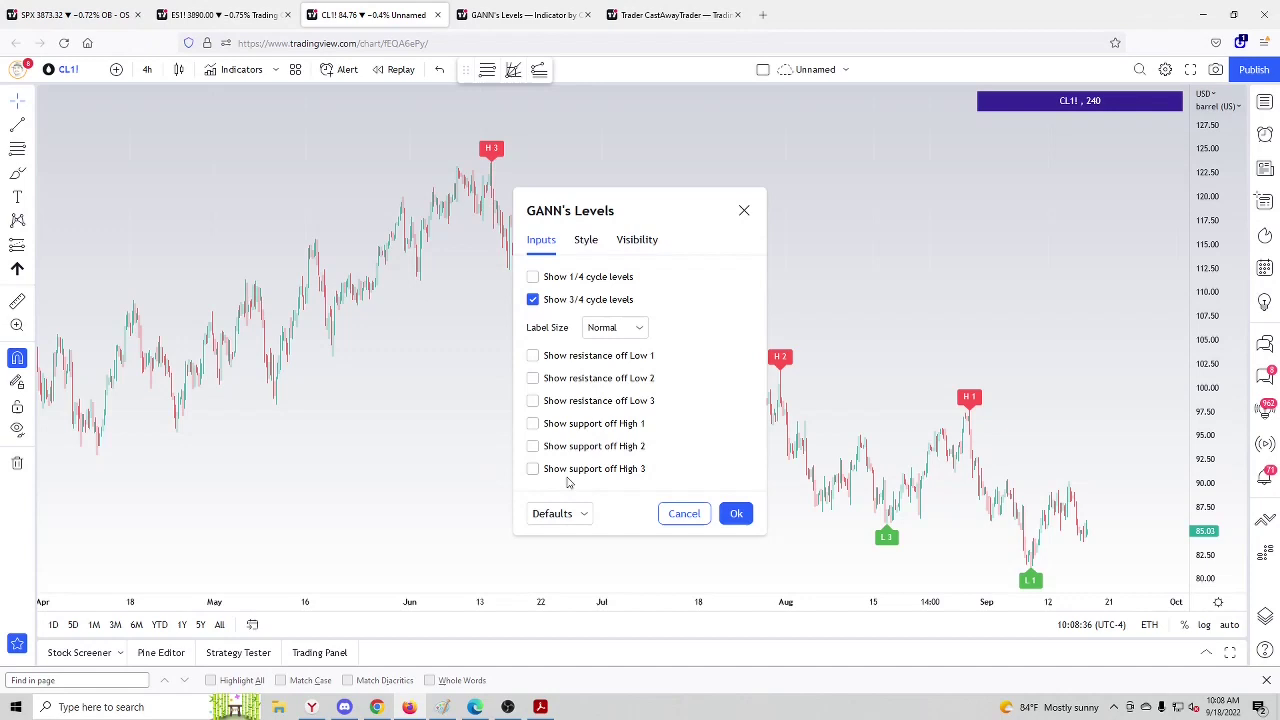
left_click(560, 479)
left_click(736, 513)
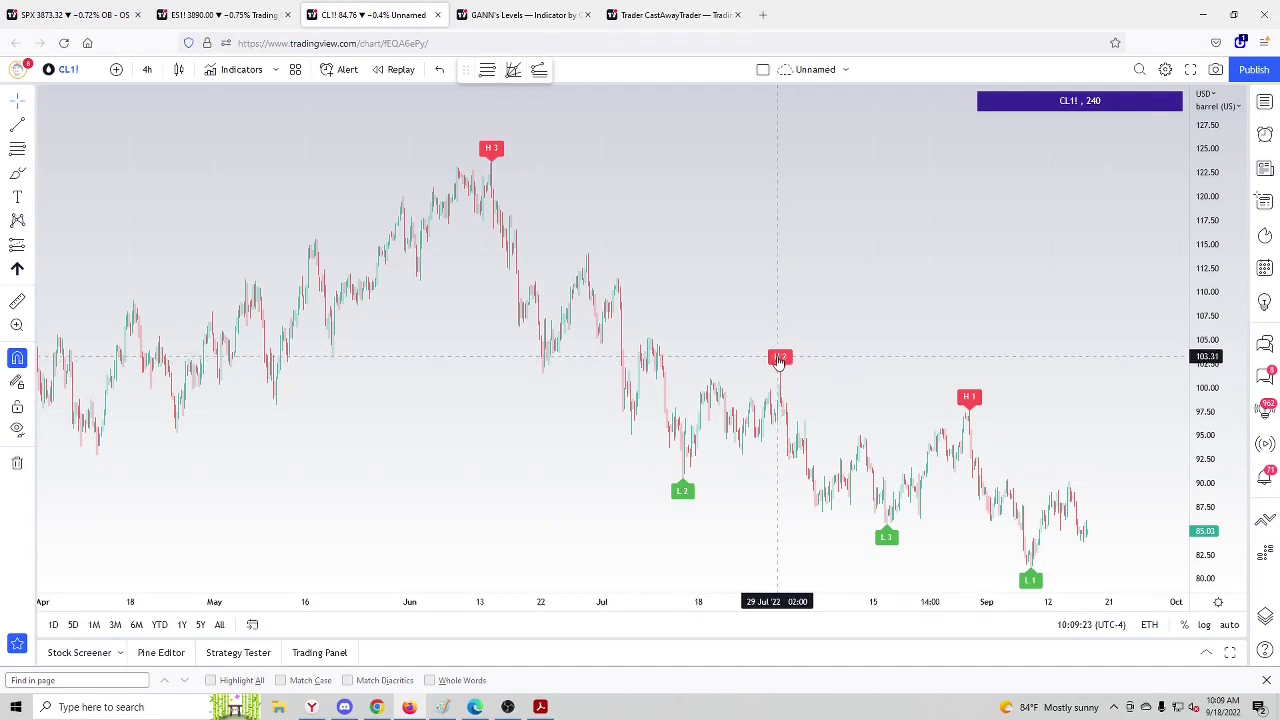
Step: Display the support levels off High 2 on the 4-hour CL1! chart with the 3/4 cycle levels enabled
double_click(783, 367)
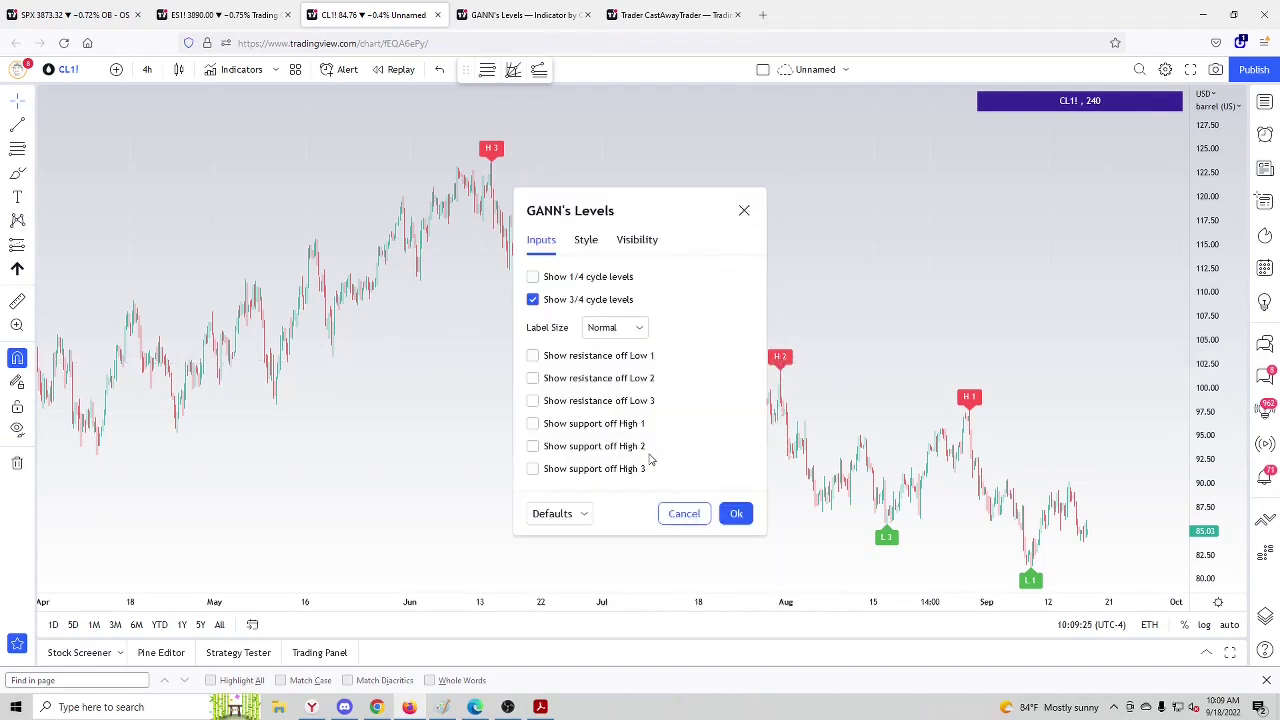
left_click(627, 447)
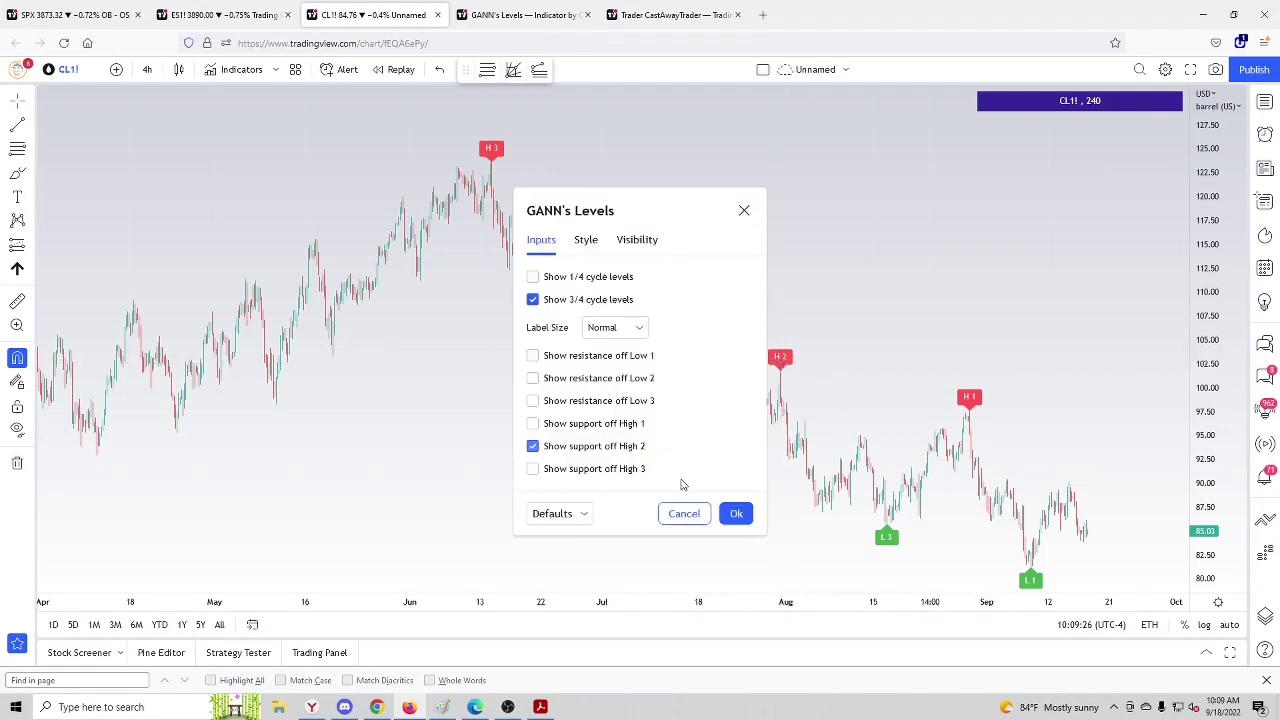
left_click(735, 513)
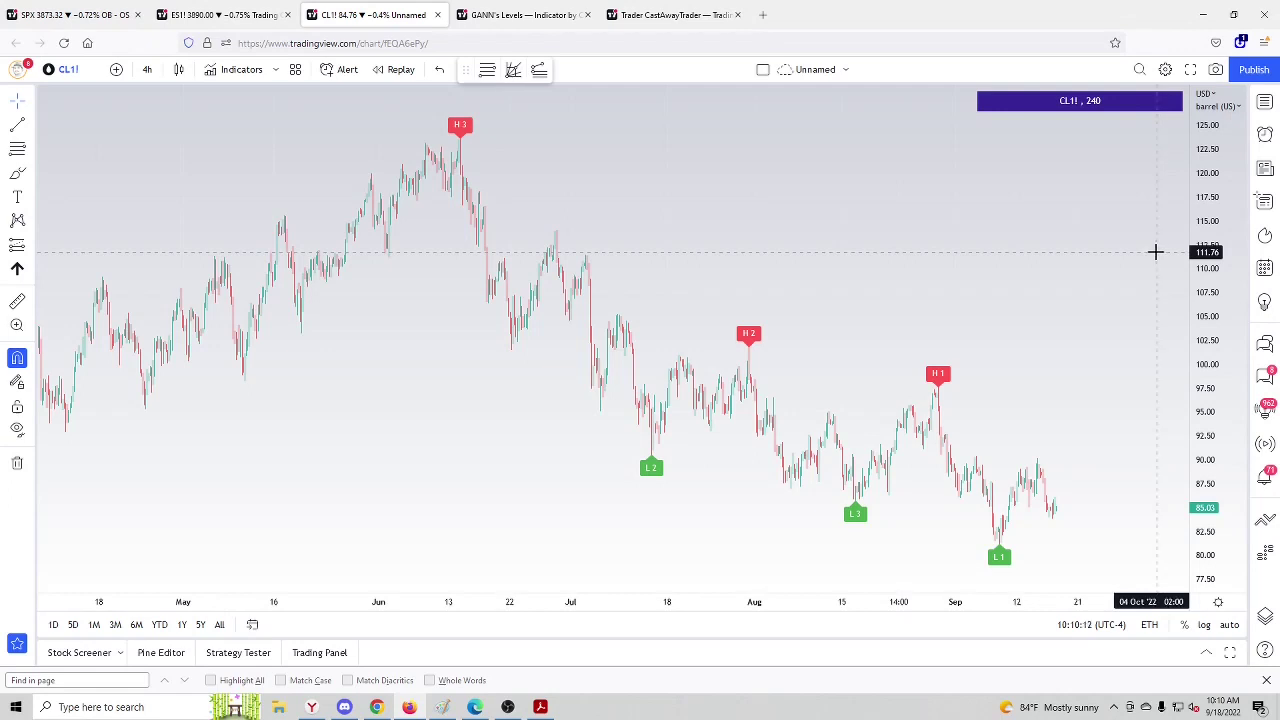
Step: Display the resistance levels off Low 1 on CL1! with 1/4 cycle levels enabled and 3/4 cycle levels disabled
double_click(1001, 563)
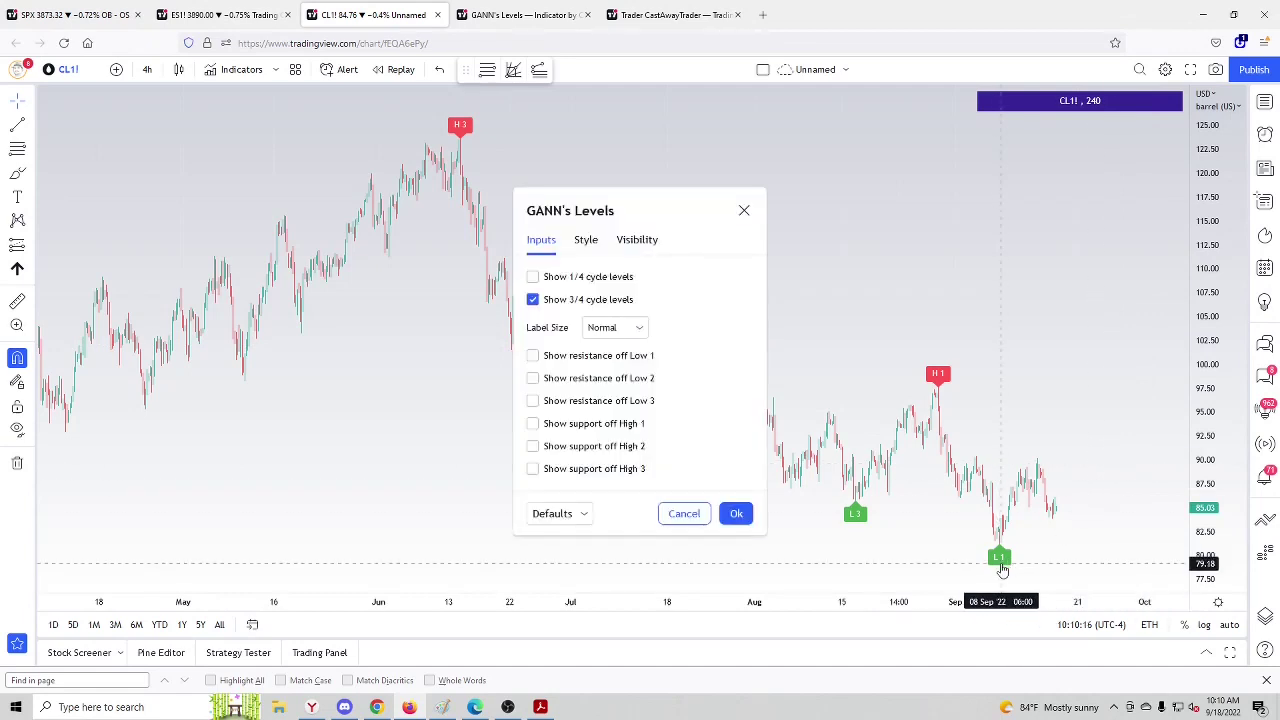
left_click(562, 280)
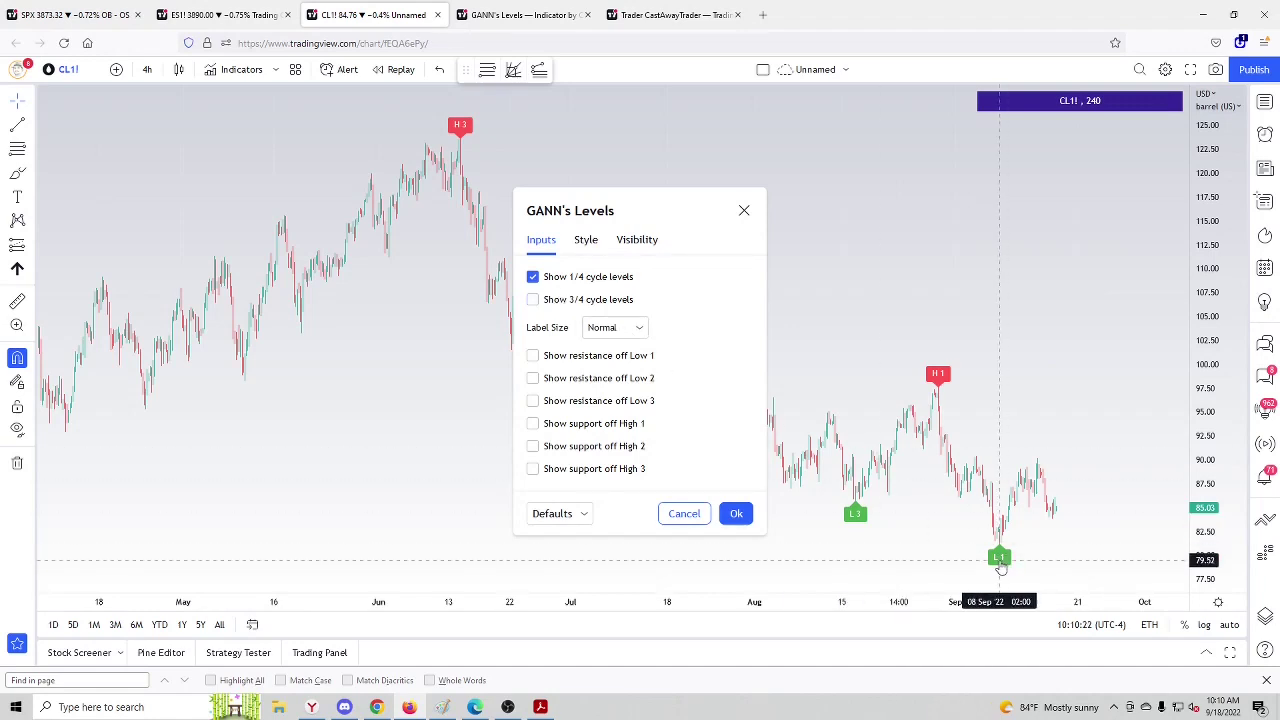
left_click(560, 358)
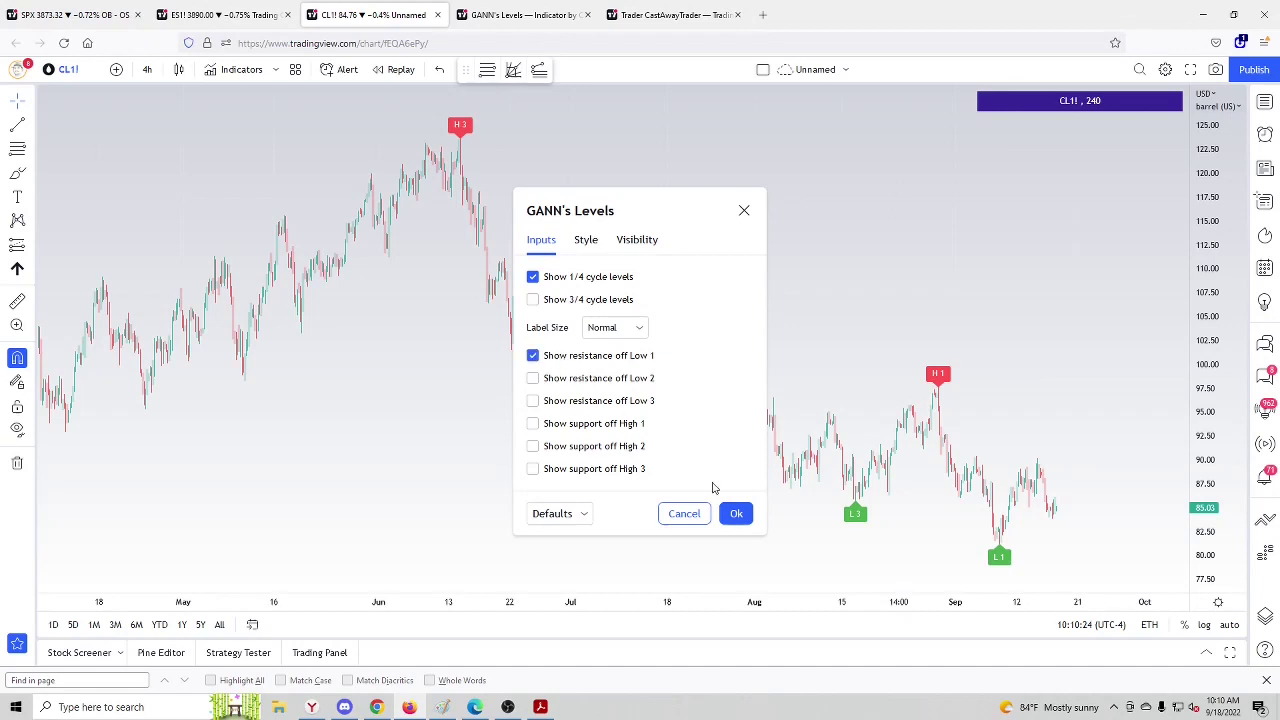
left_click(736, 513)
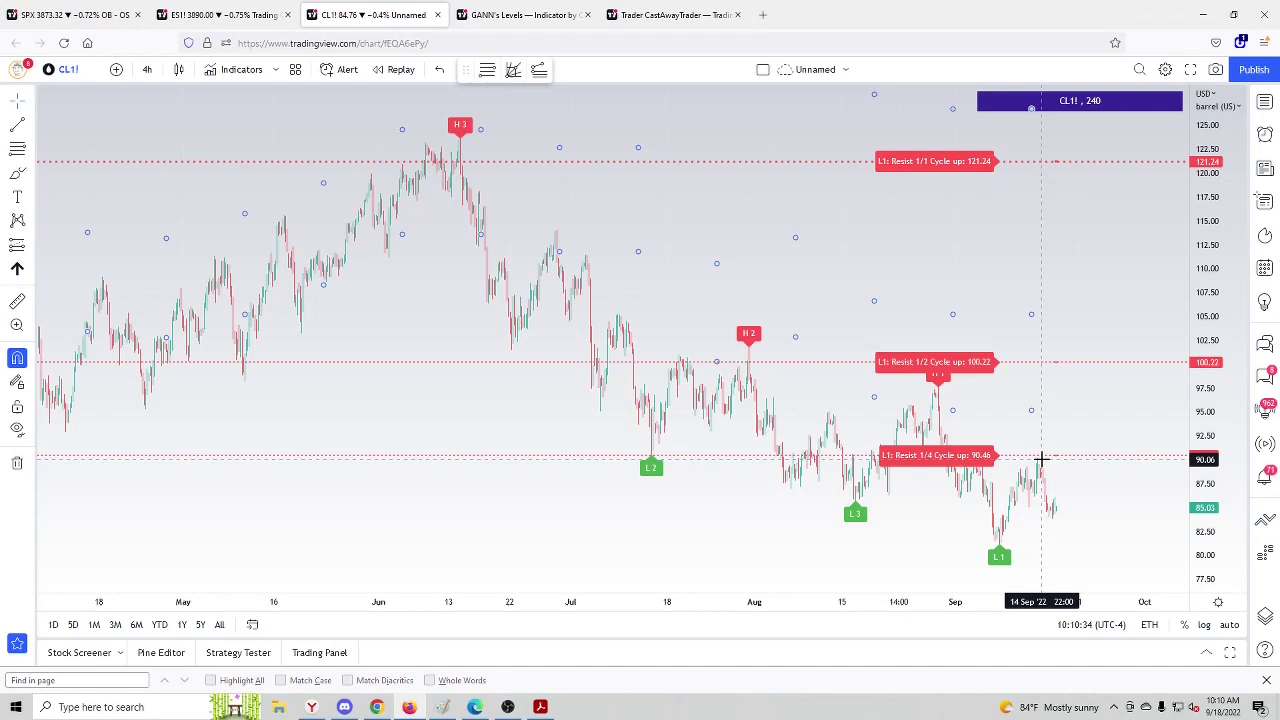
Step: Switch the chart to GC1! and display the resistance levels off Low 1 with the 1/4 cycle levels enabled
key("space")
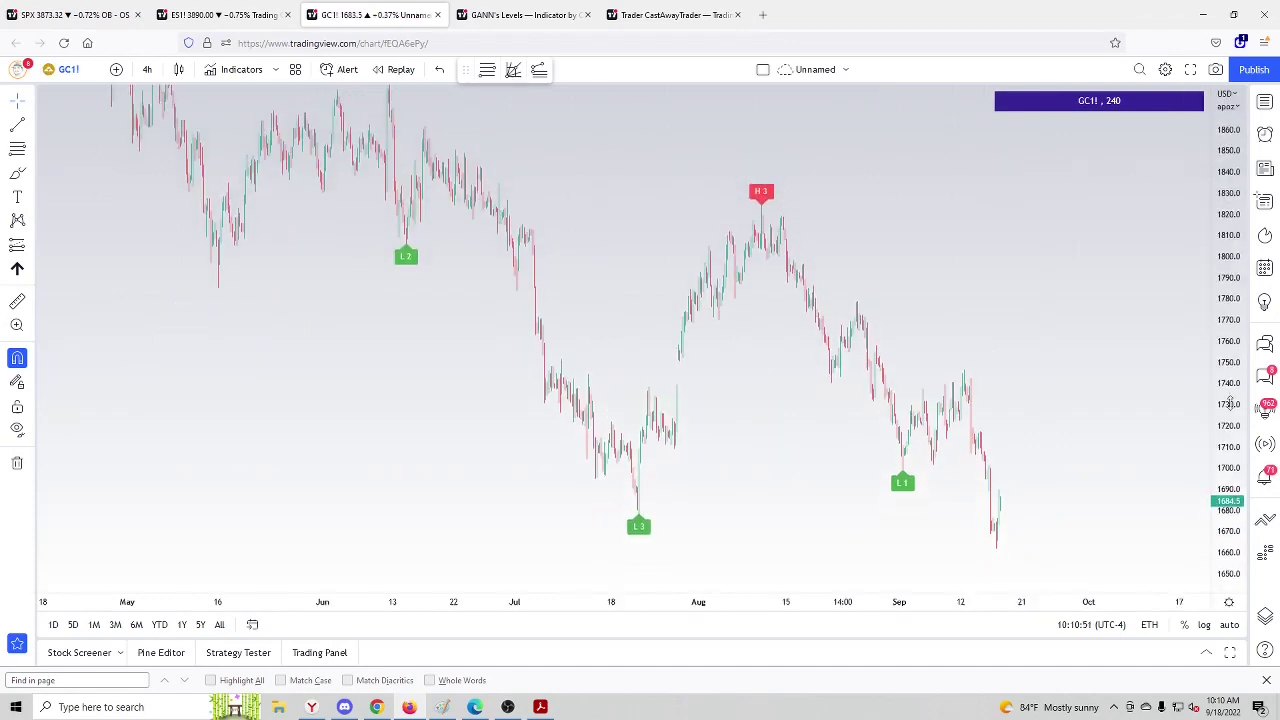
left_click_drag(1040, 288, 1000, 299)
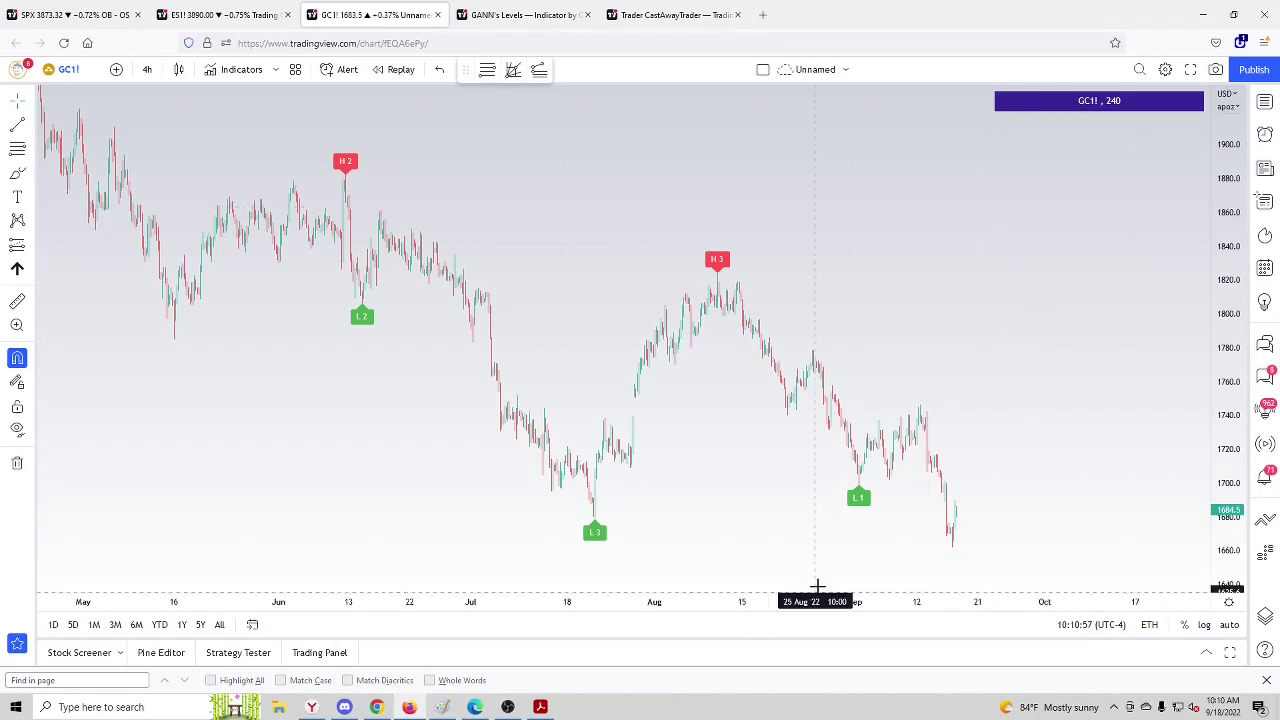
double_click(859, 508)
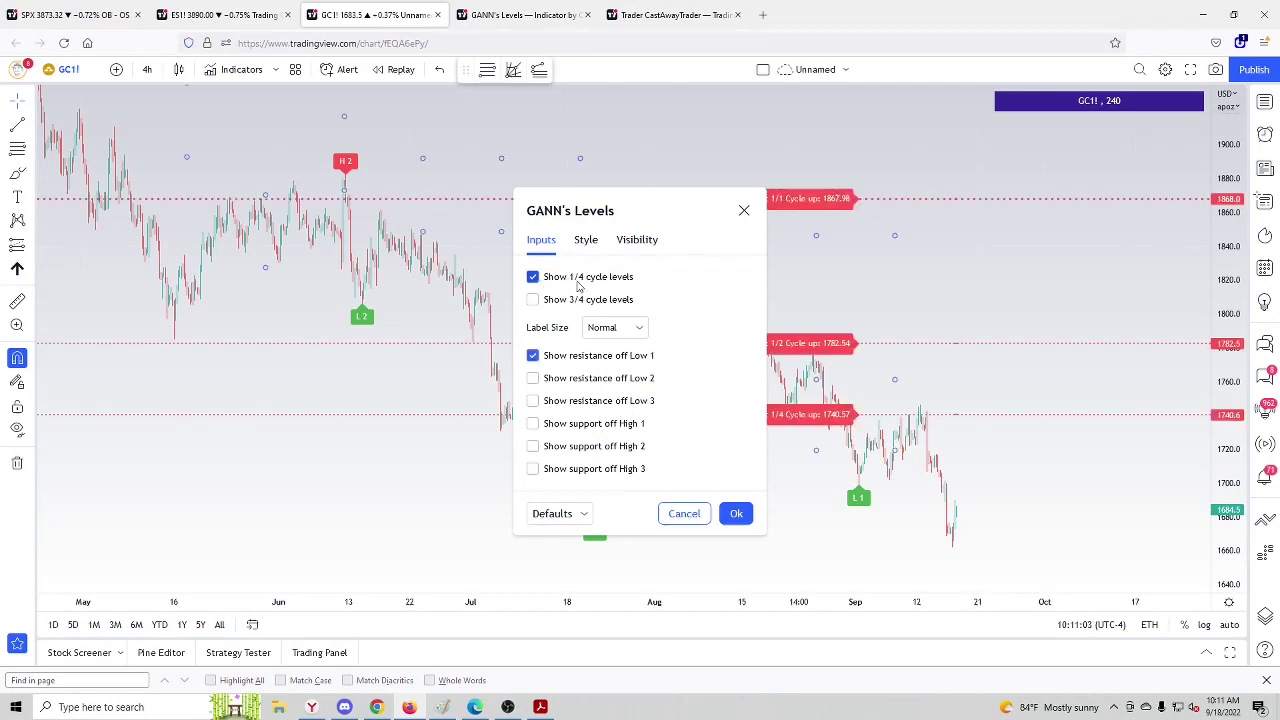
left_click(736, 513)
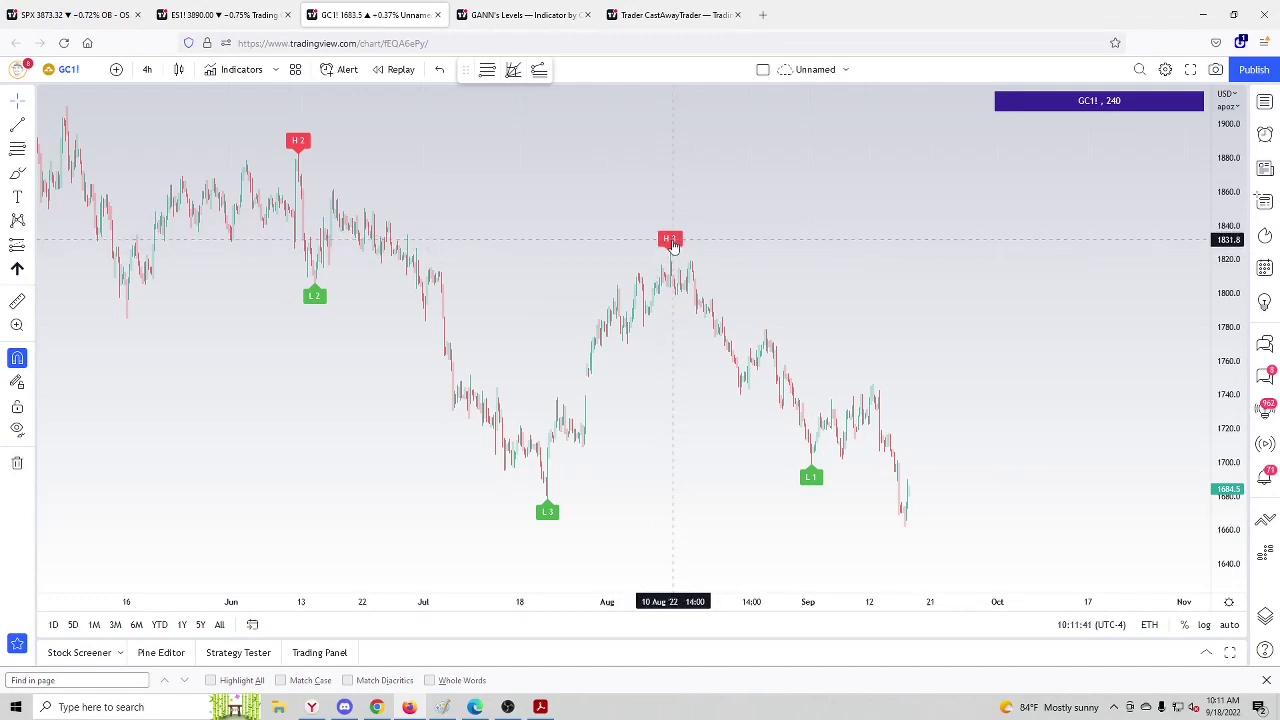
Step: Display the support levels off High 3 on the 4-hour GC1! chart with both the 1/4 and 3/4 cycle levels enabled
double_click(676, 244)
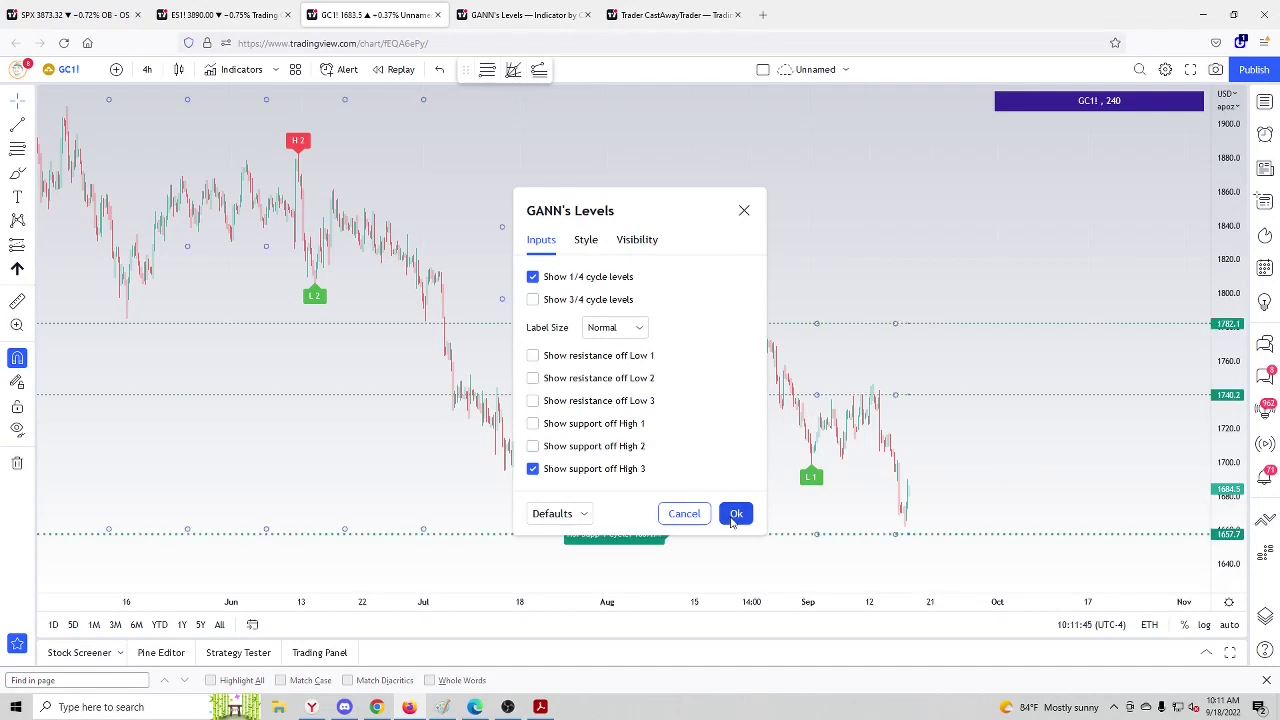
left_click(736, 513)
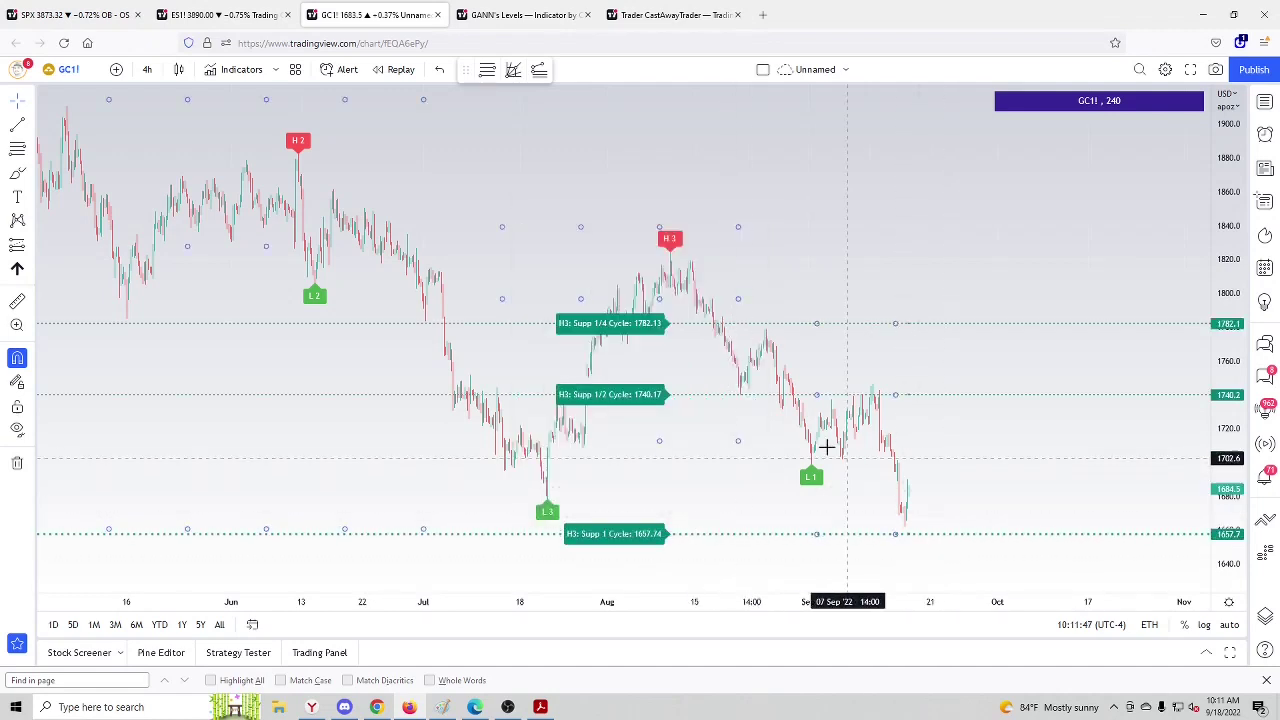
double_click(655, 396)
left_click(617, 300)
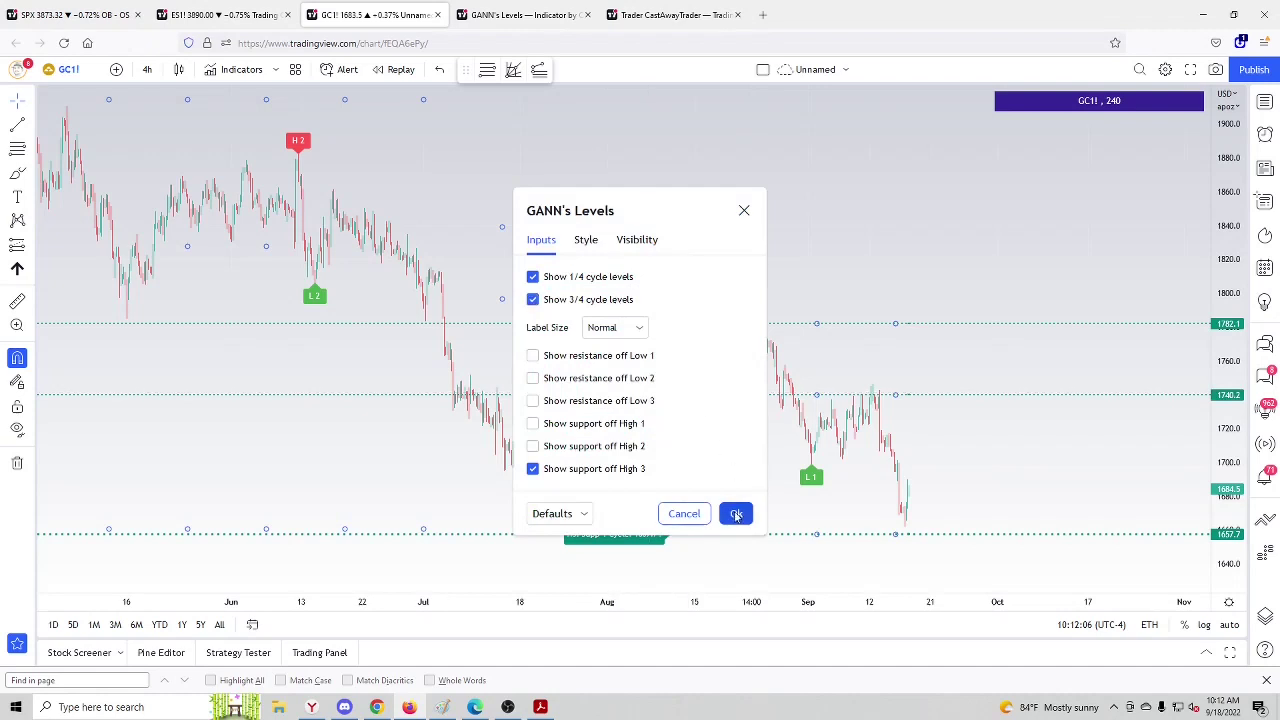
left_click(736, 513)
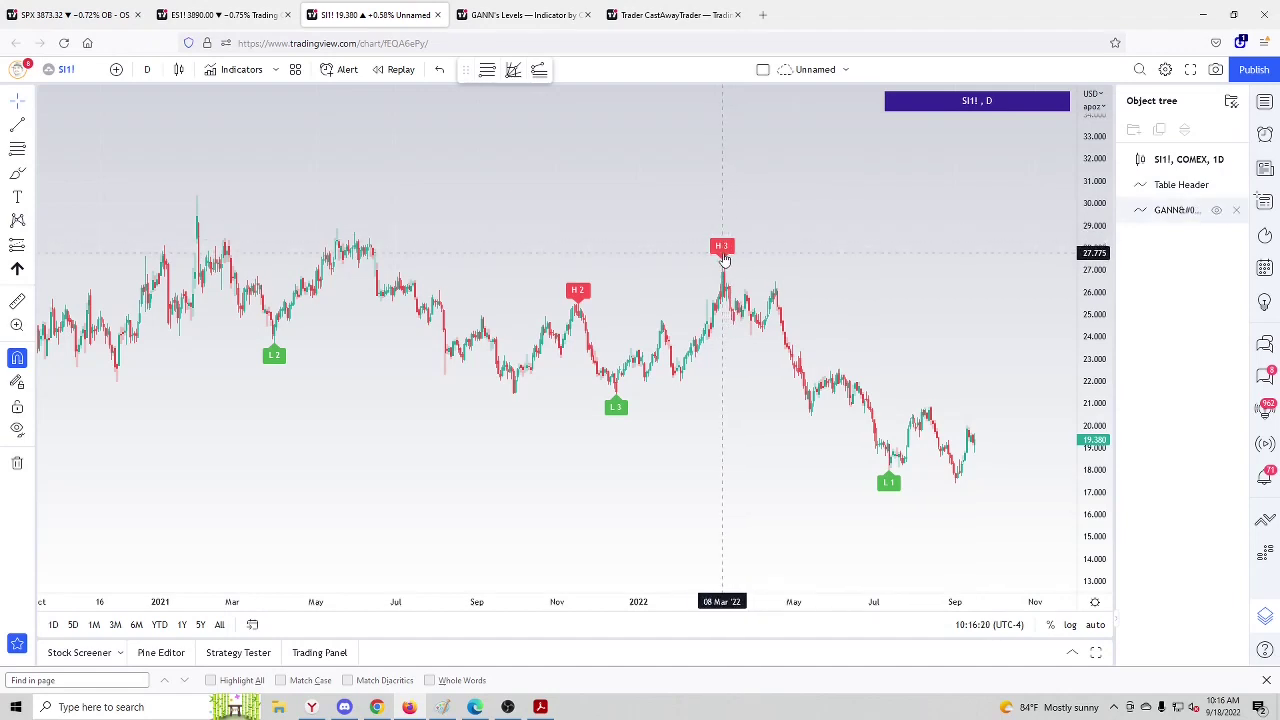
Step: Display the support levels off High 3 on the daily SI1! chart with the 1/4 and 3/4 cycle levels disabled
double_click(724, 258)
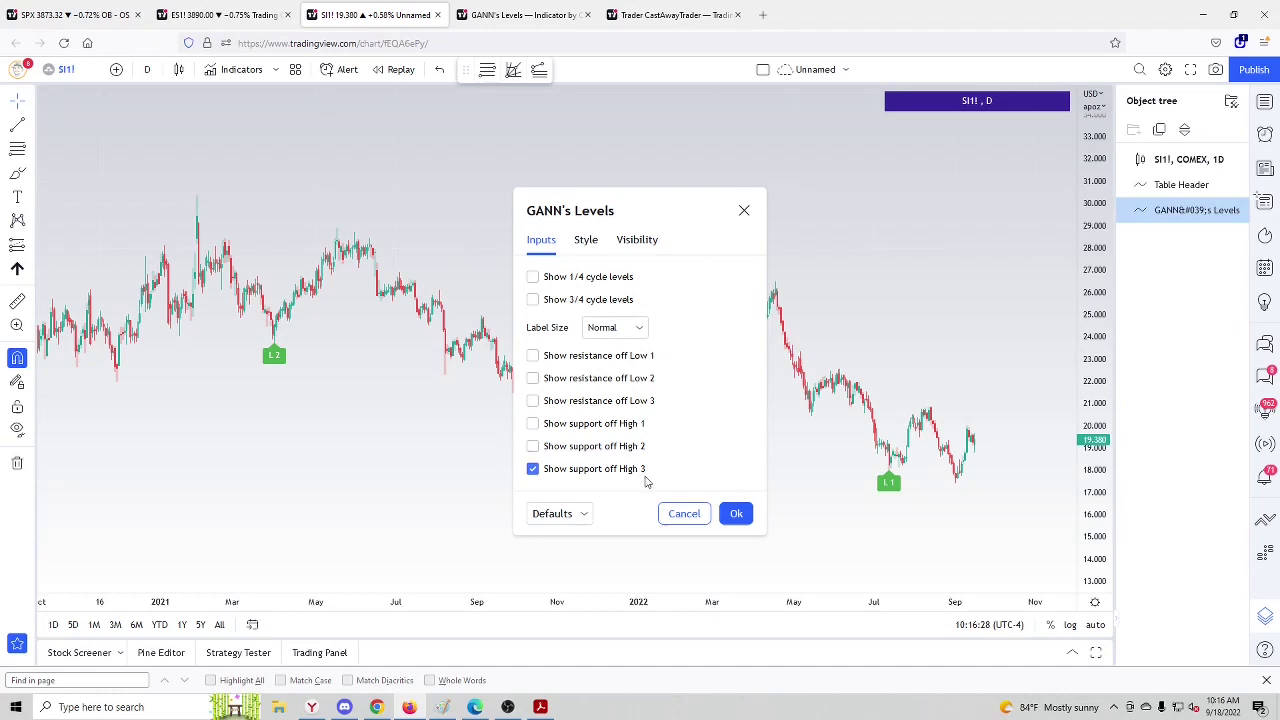
left_click(735, 513)
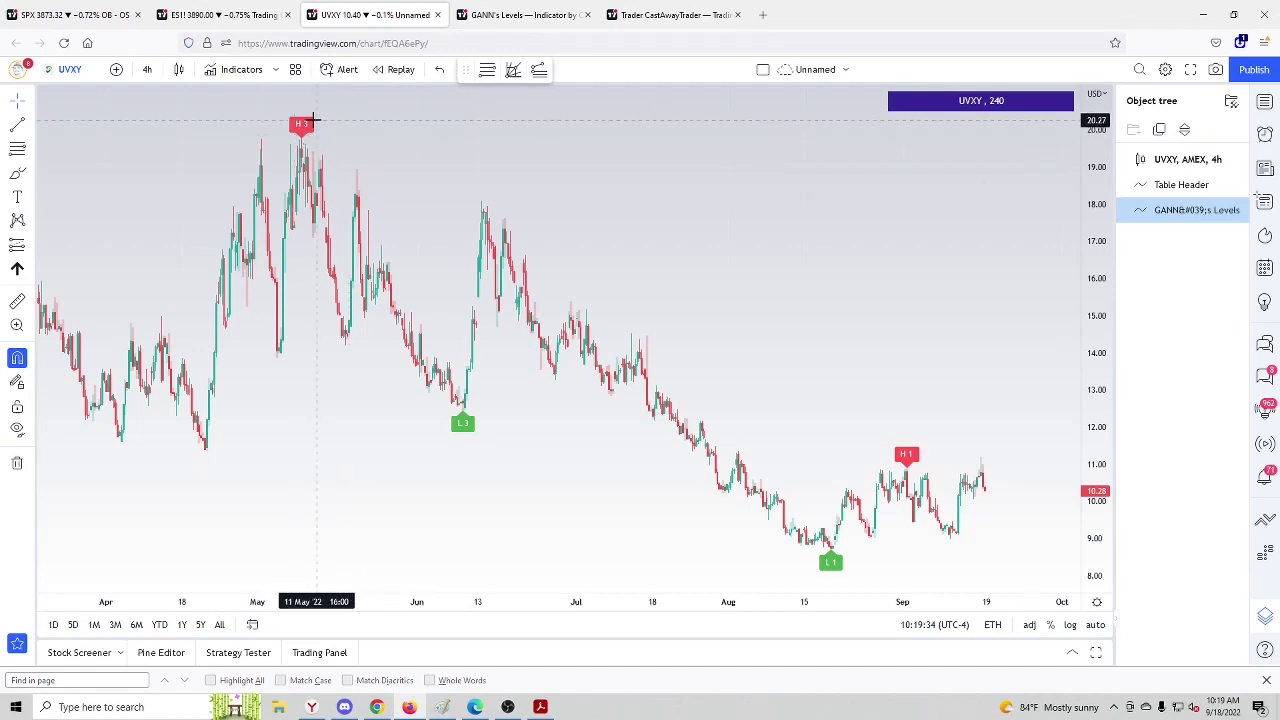
Step: Display the support levels off High 3 on the 4-hour UVXY chart with only the 3/4 cycle levels enabled
double_click(305, 123)
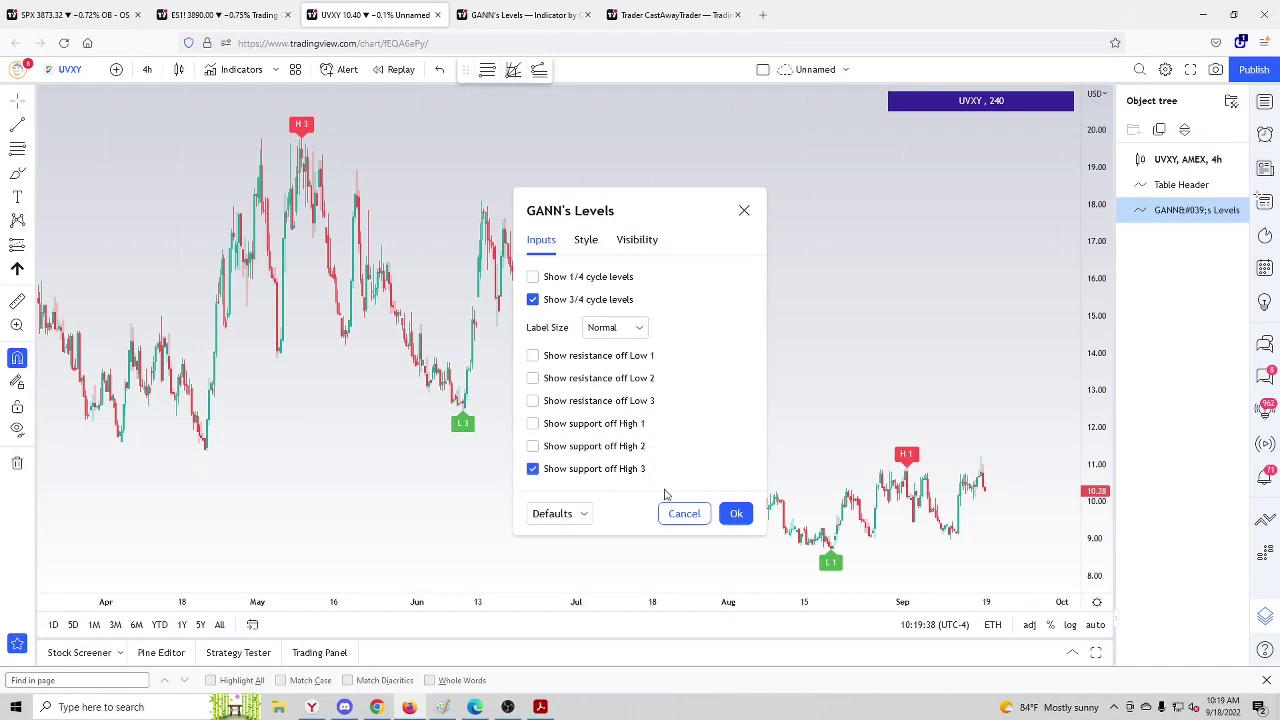
left_click(736, 514)
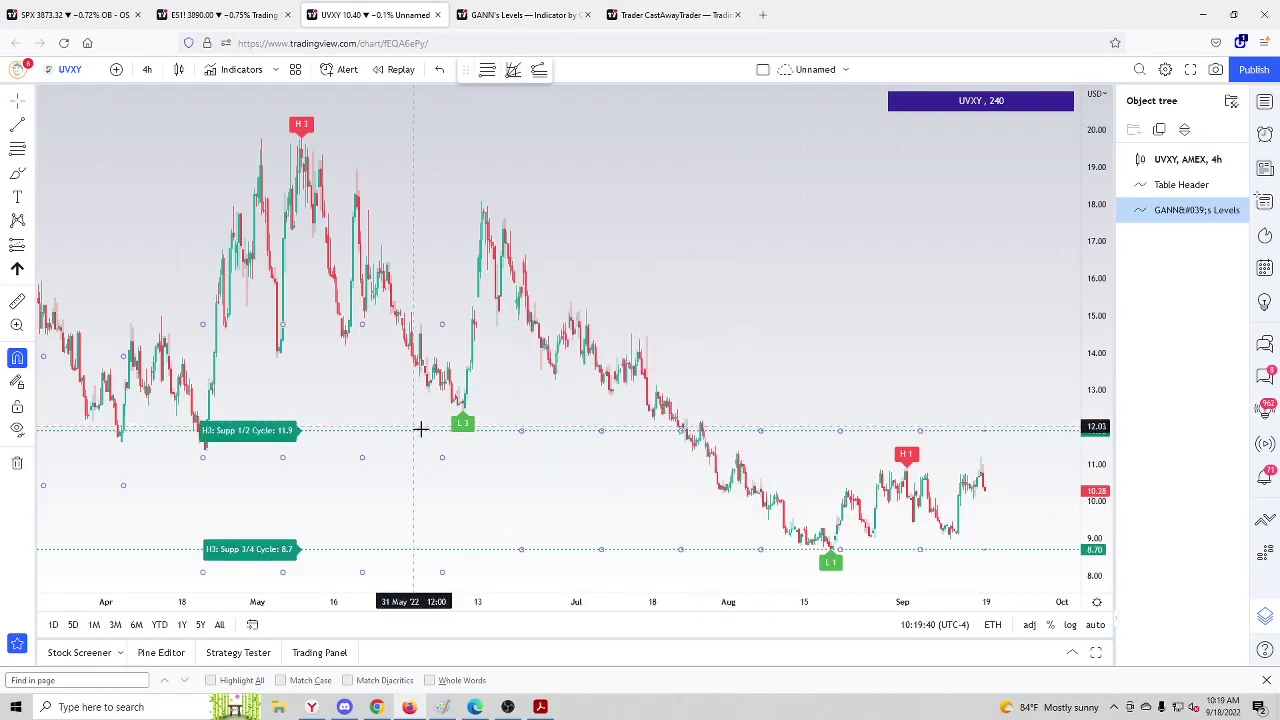
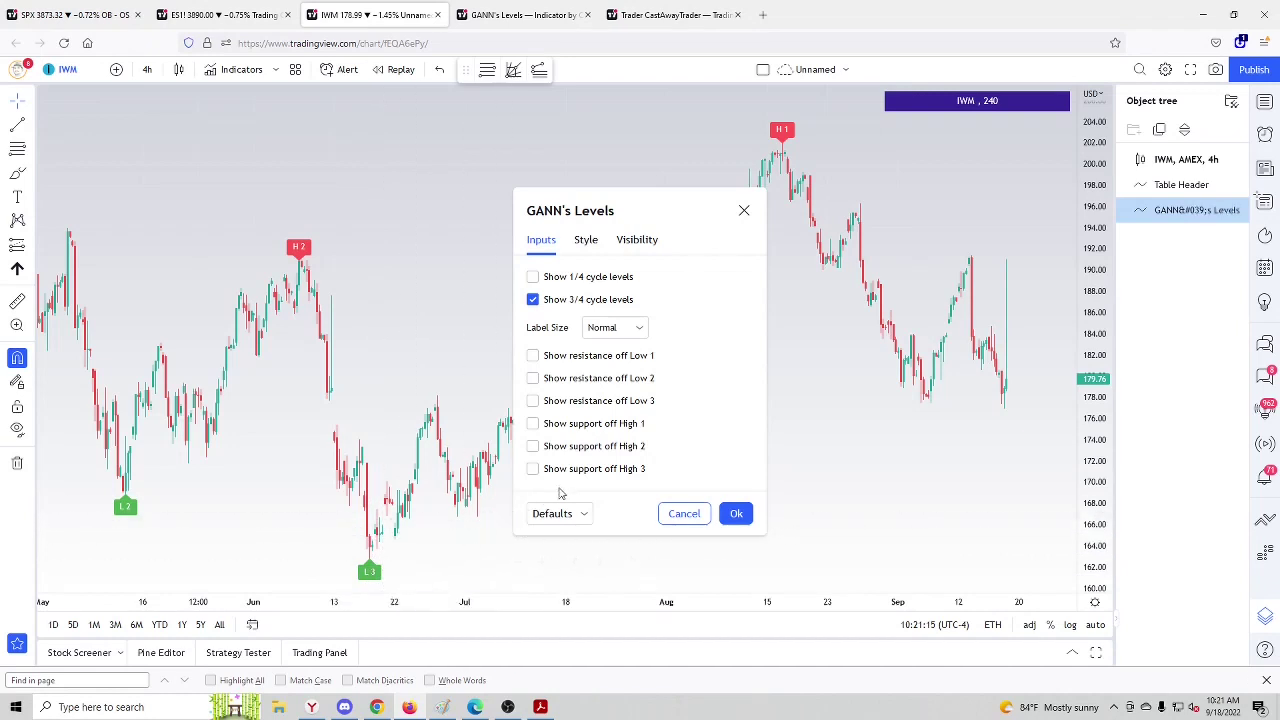
Step: Display the resistance levels off Low 3 on the 4-hour IWM chart with the 3/4 cycle levels enabled
left_click(578, 404)
left_click(736, 513)
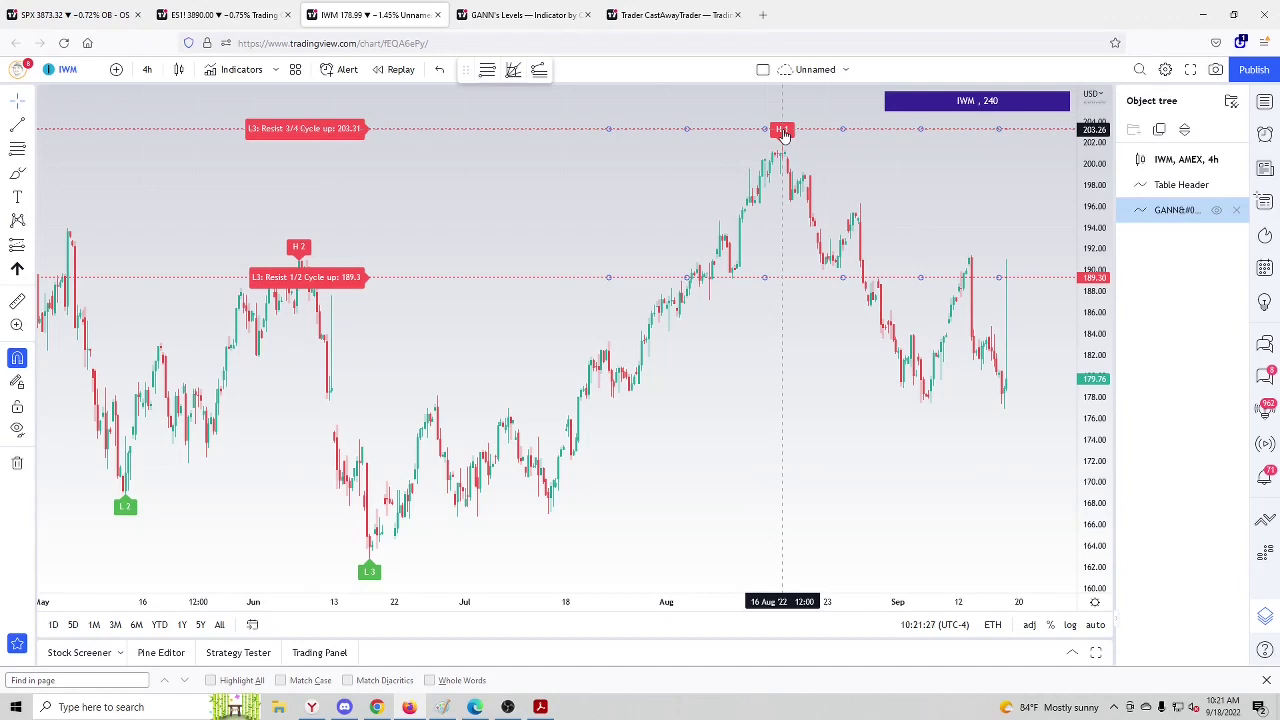
Step: Display the support levels off the June High 2 on the 4-hour IWM chart with the 3/4 cycle levels enabled
scroll(783, 133, "left", 5)
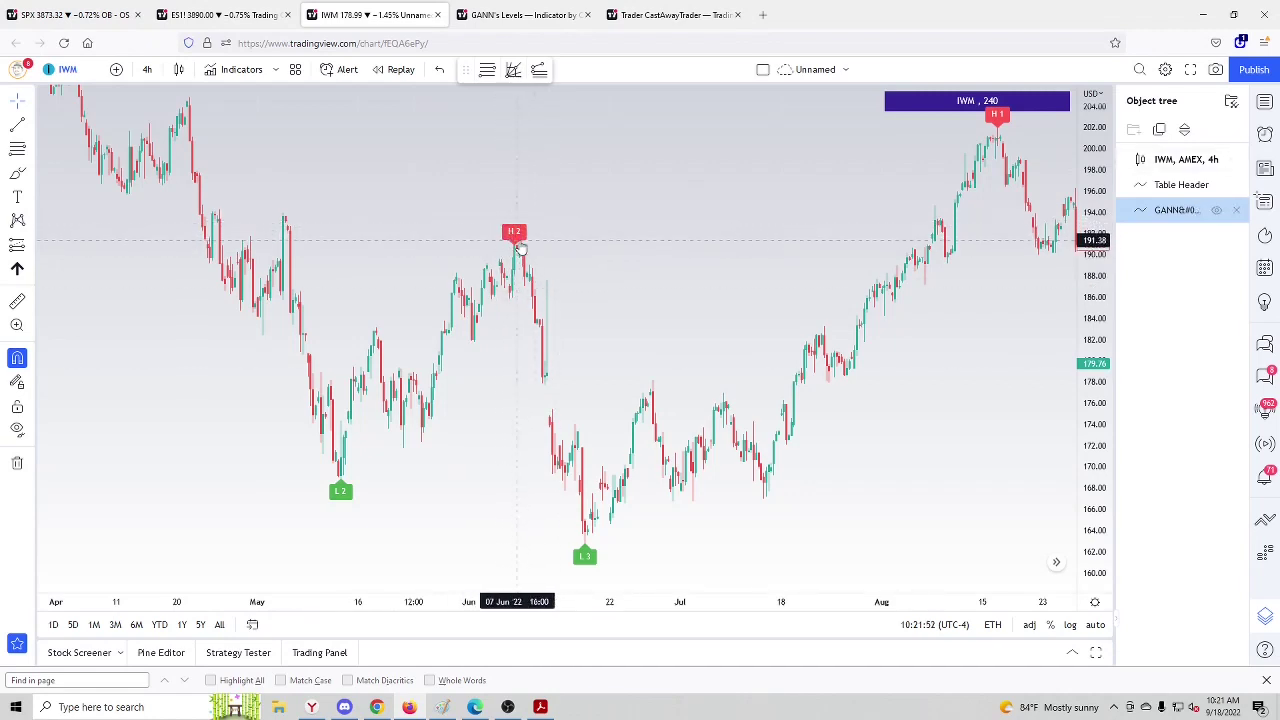
double_click(514, 240)
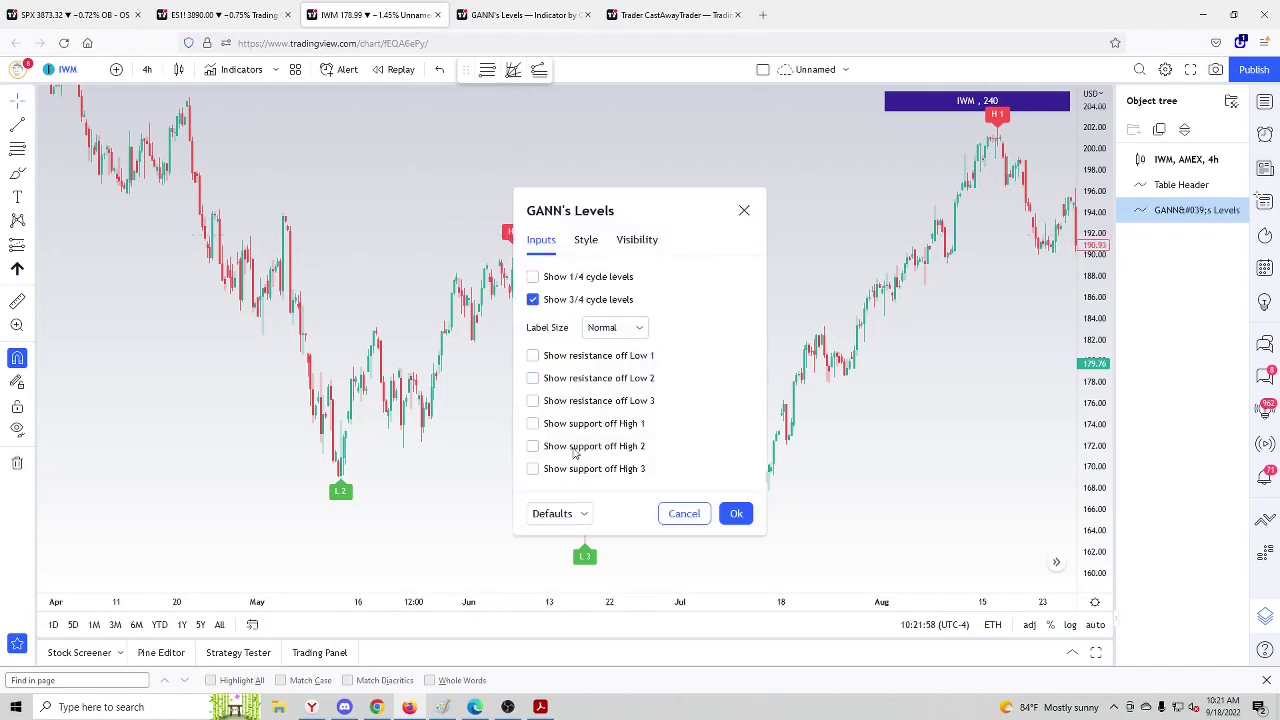
left_click(532, 446)
left_click(736, 513)
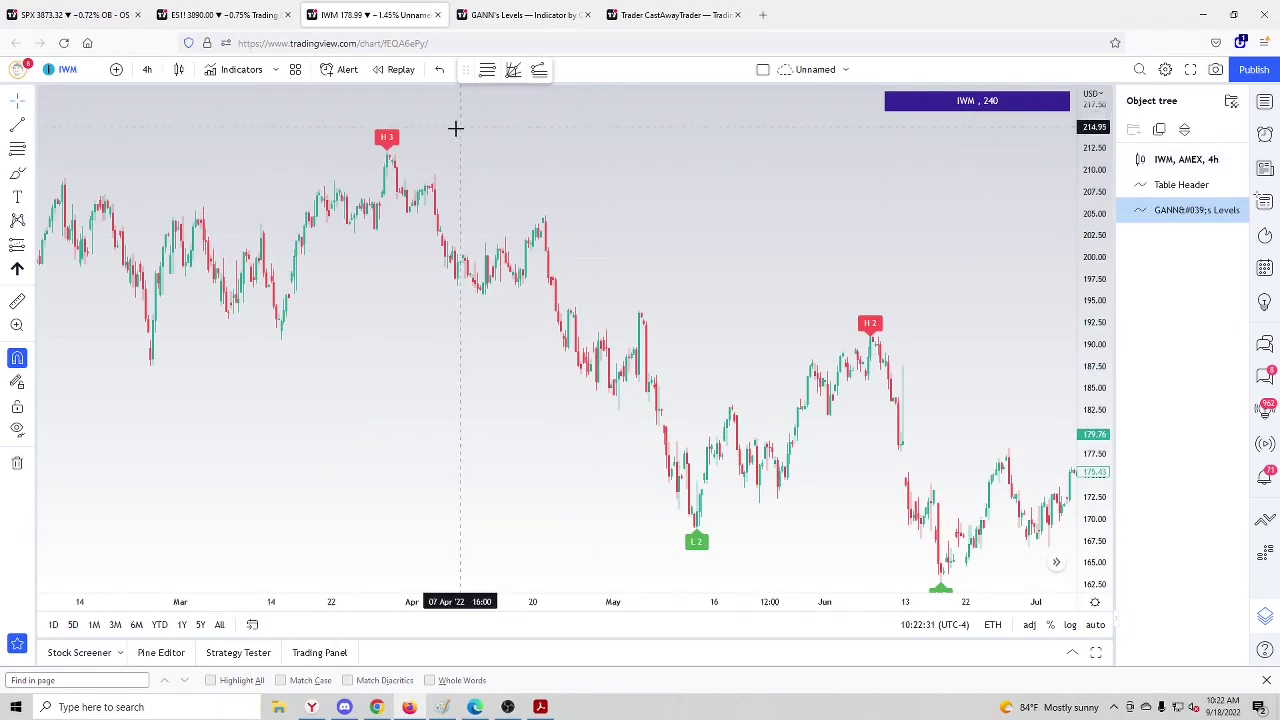
Step: Display the support levels off the late-March High 3 on the 4-hour IWM chart with the 3/4 cycle levels enabled
double_click(388, 150)
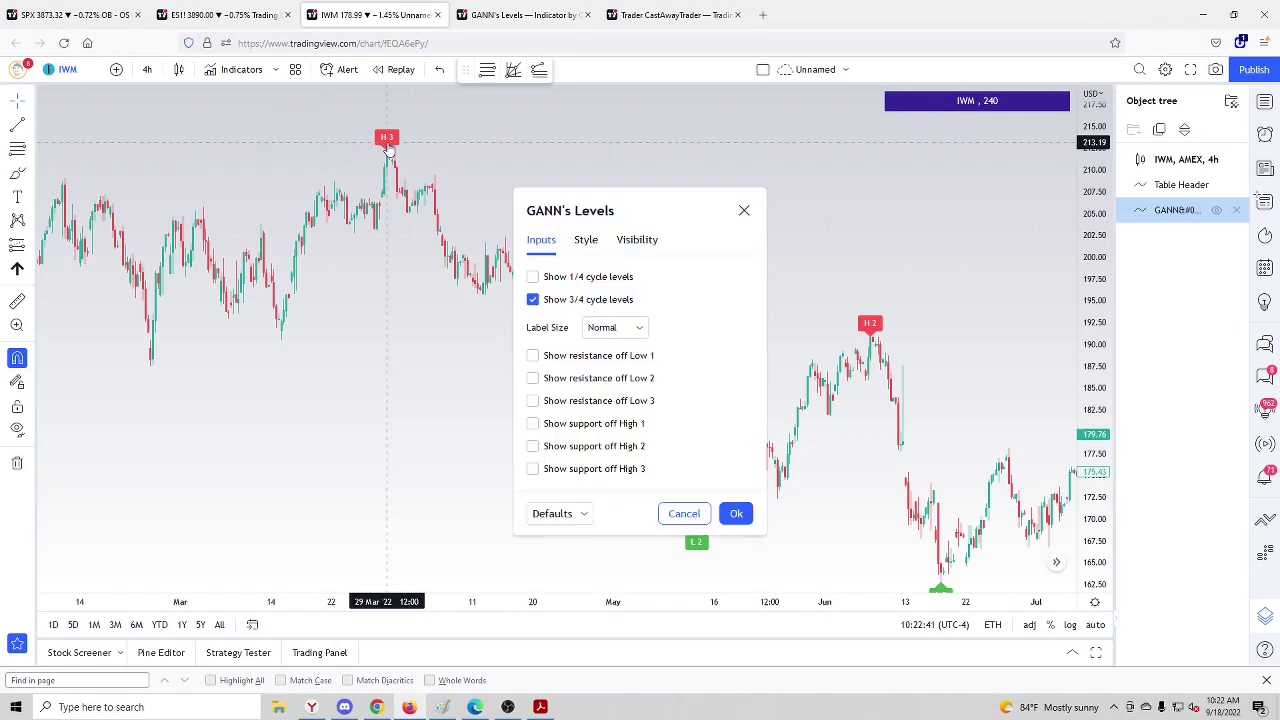
left_click(566, 470)
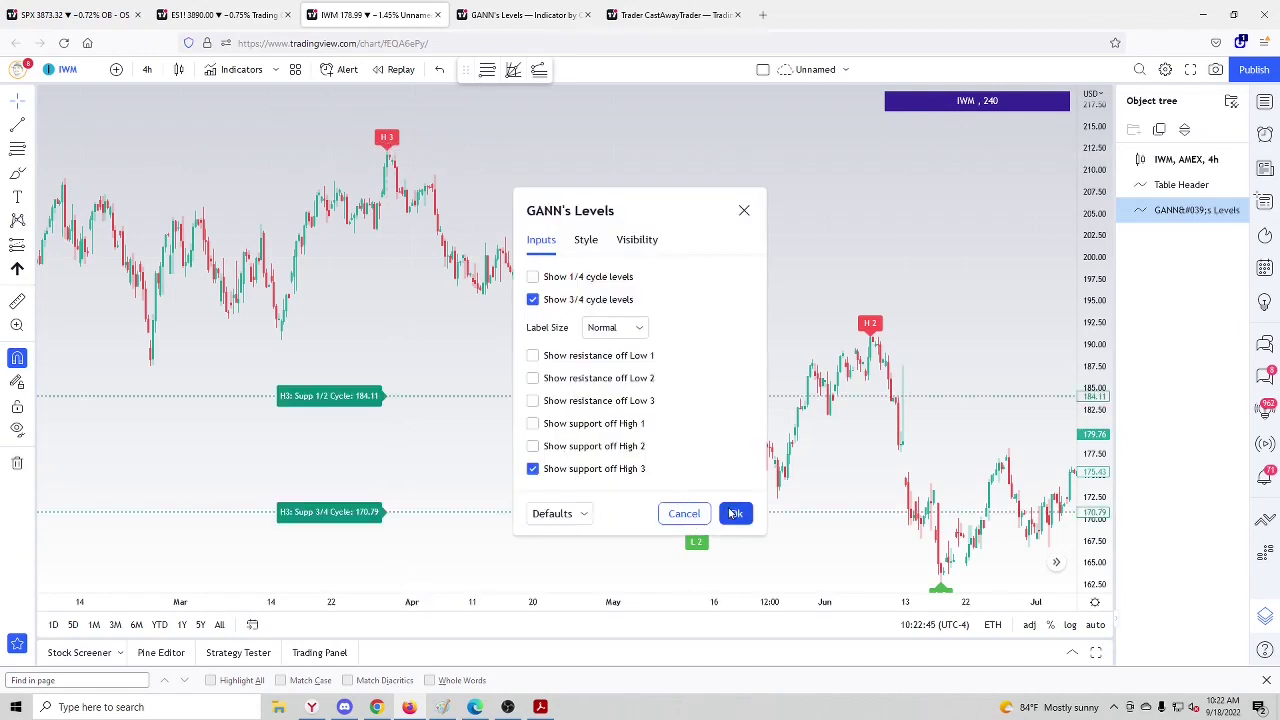
left_click(733, 514)
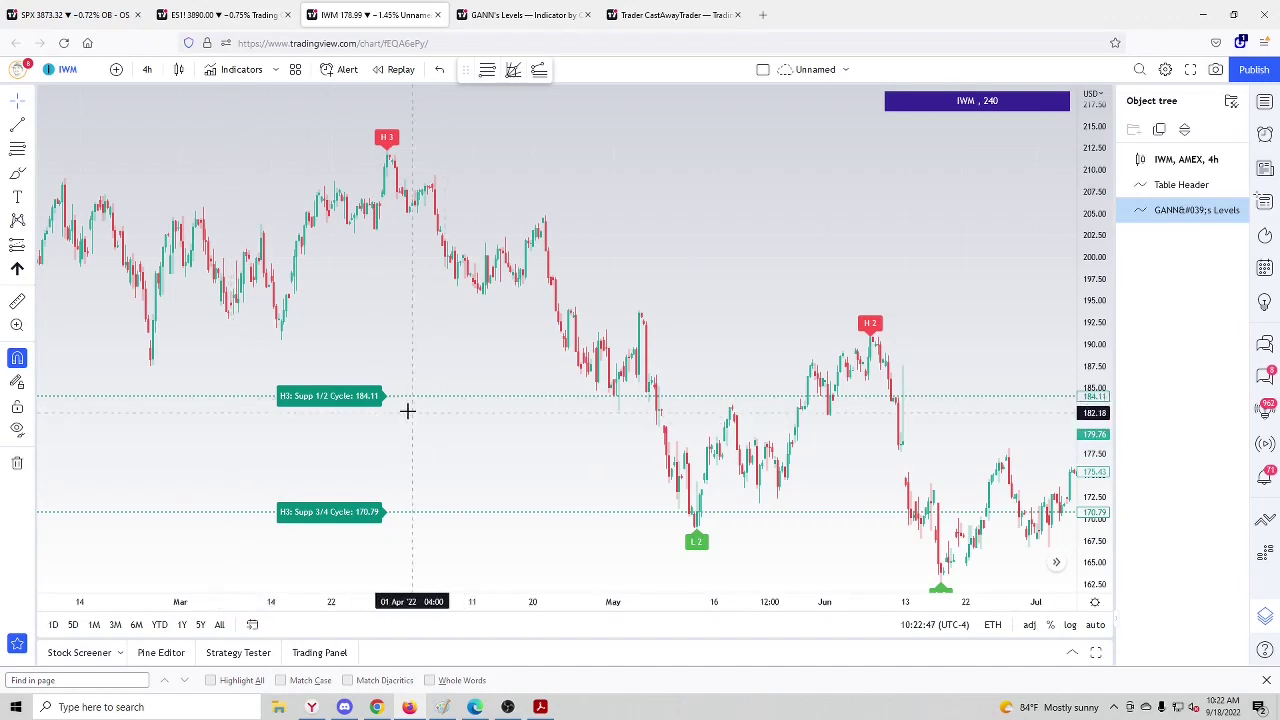